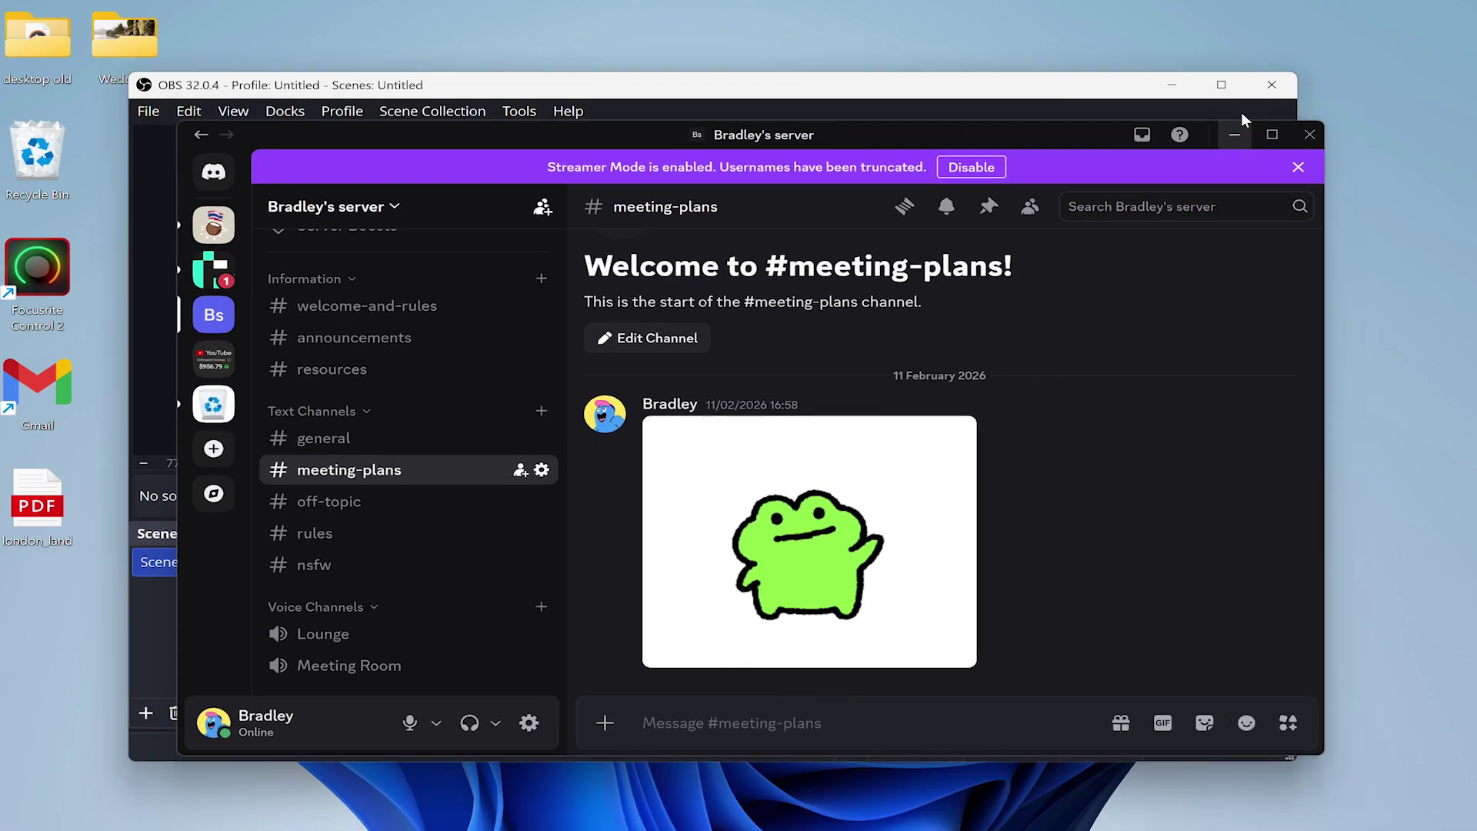
Minimise Discord and switch the output mode to Advanced in the OBS settings.
{"action": "left_click", "coordinate": [1245, 112]}
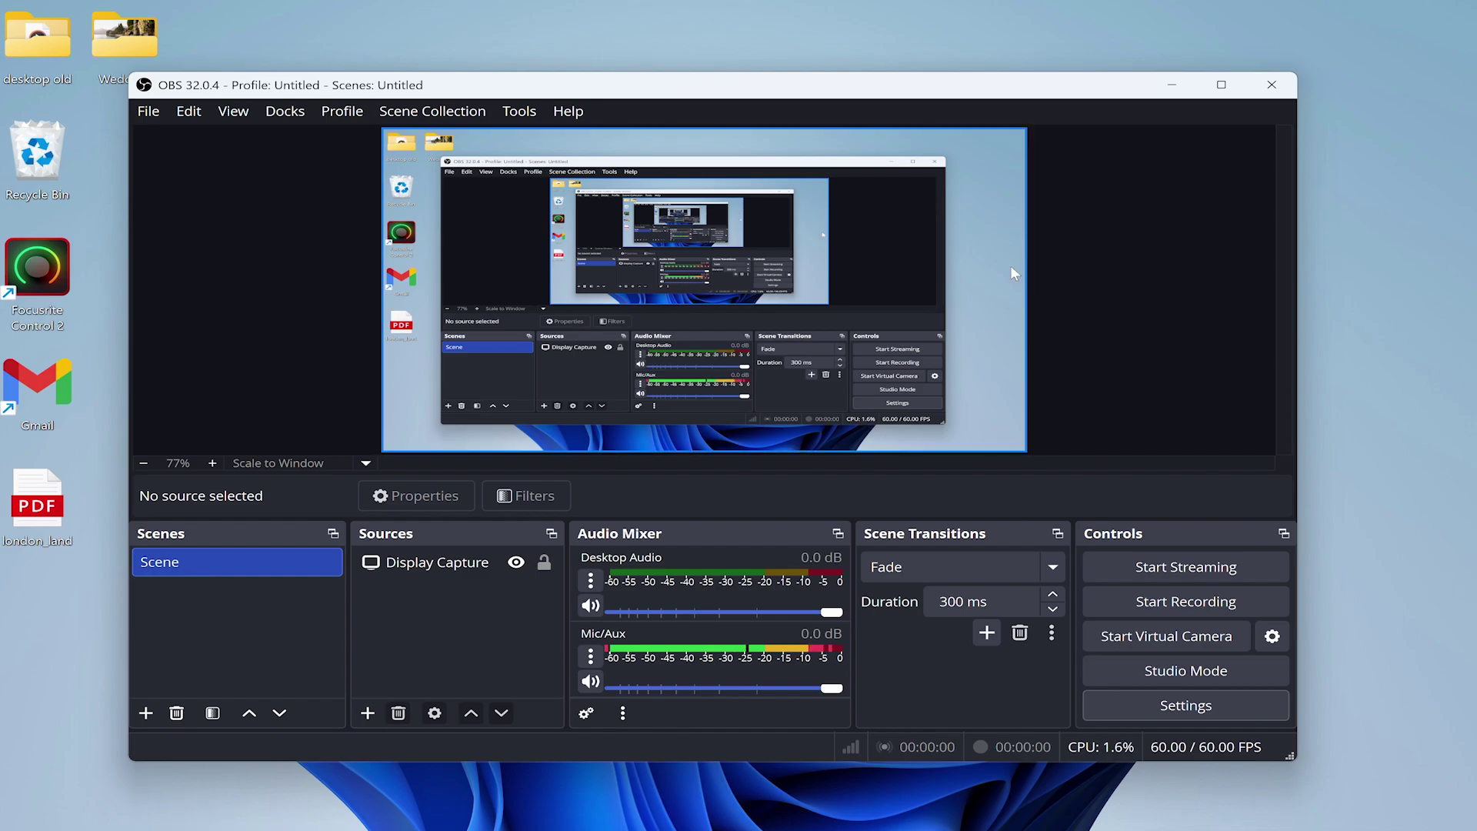
{"action": "left_click", "coordinate": [1176, 710]}
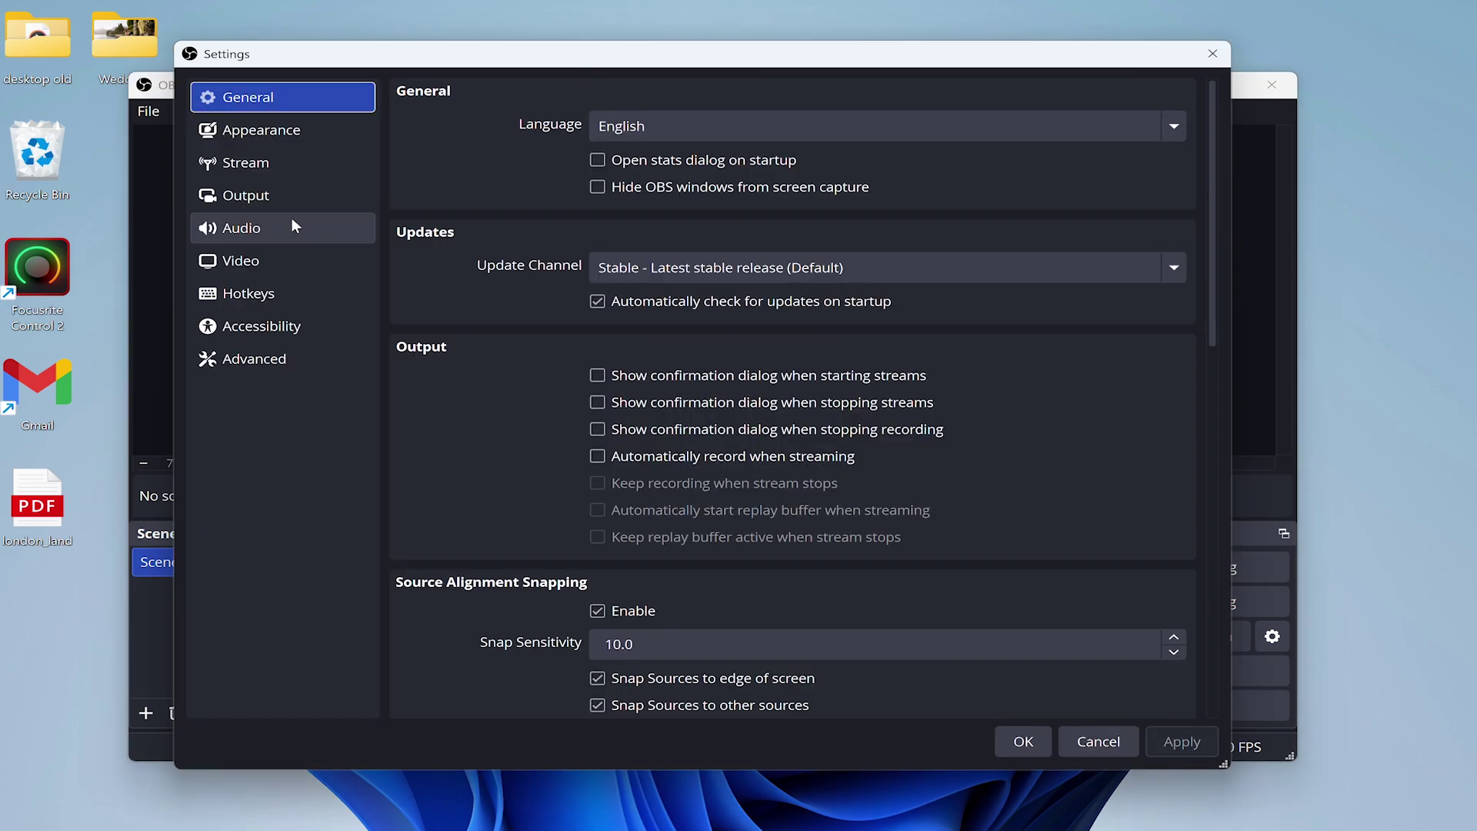
{"action": "left_click", "coordinate": [244, 194]}
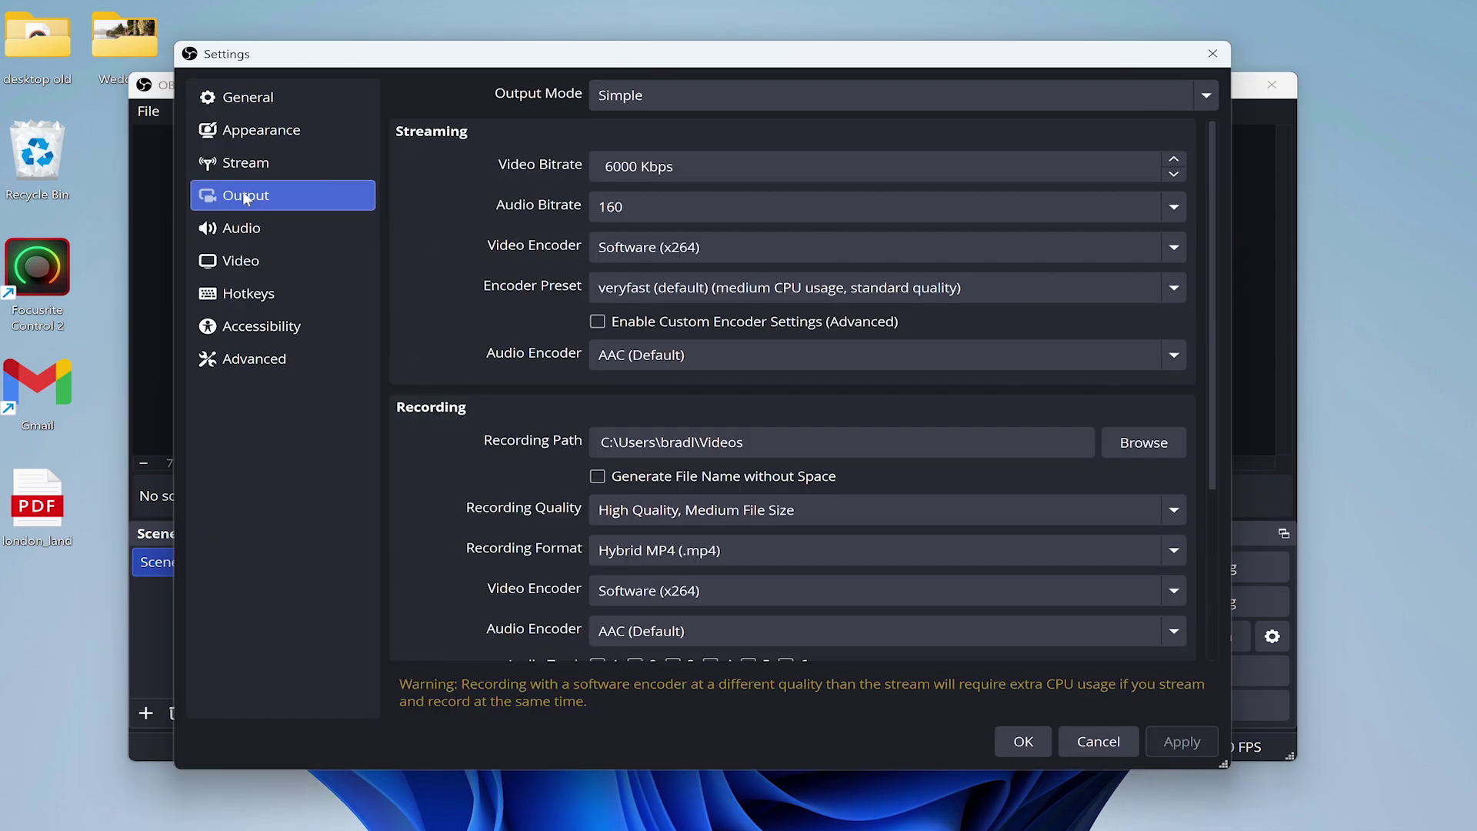
{"action": "left_click", "coordinate": [657, 96]}
{"action": "left_click", "coordinate": [648, 156]}
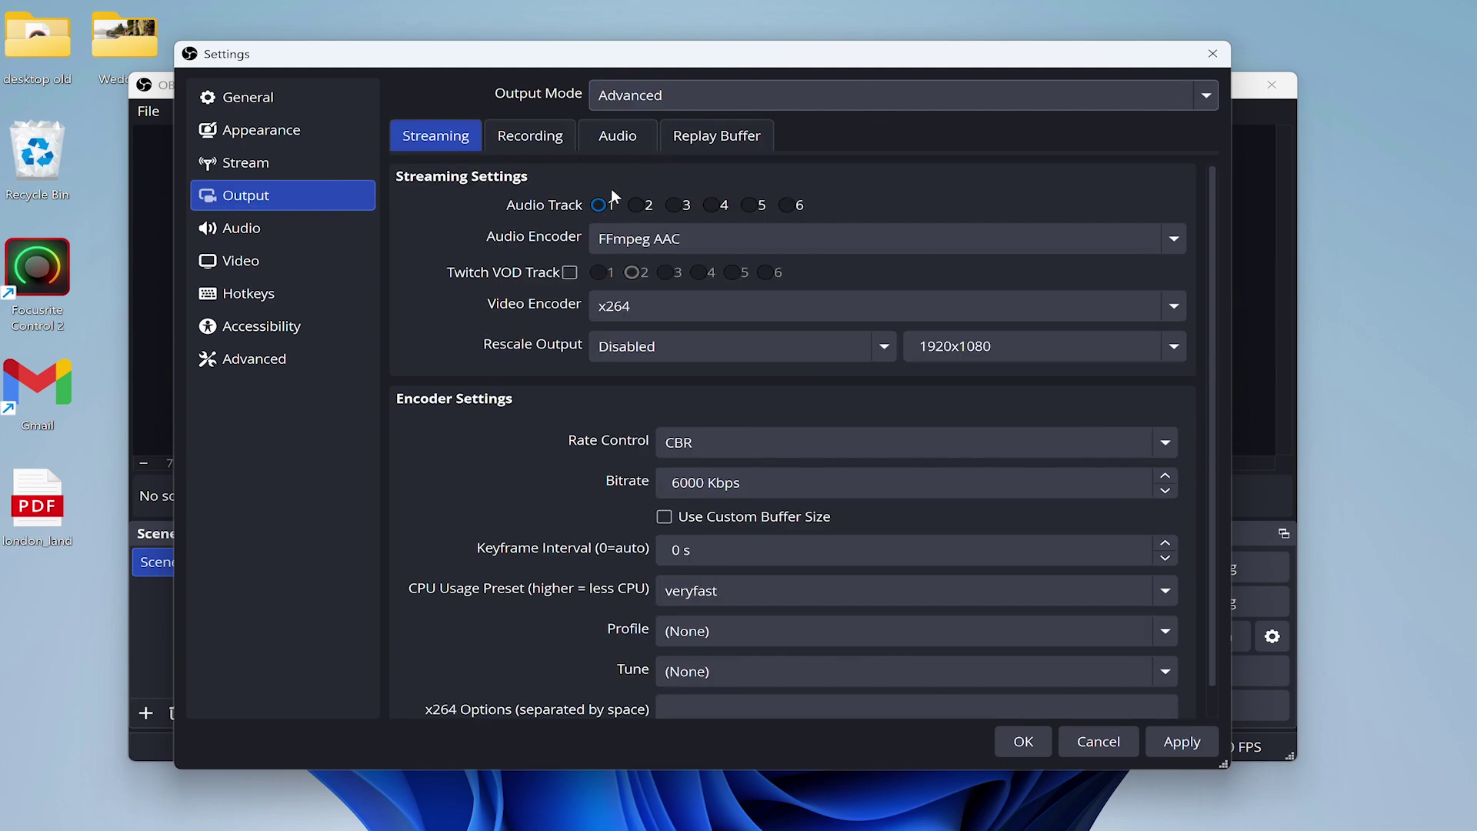
Enable audio tracks 1 and 2 for recordings, and save the output settings.
{"action": "left_click", "coordinate": [531, 138]}
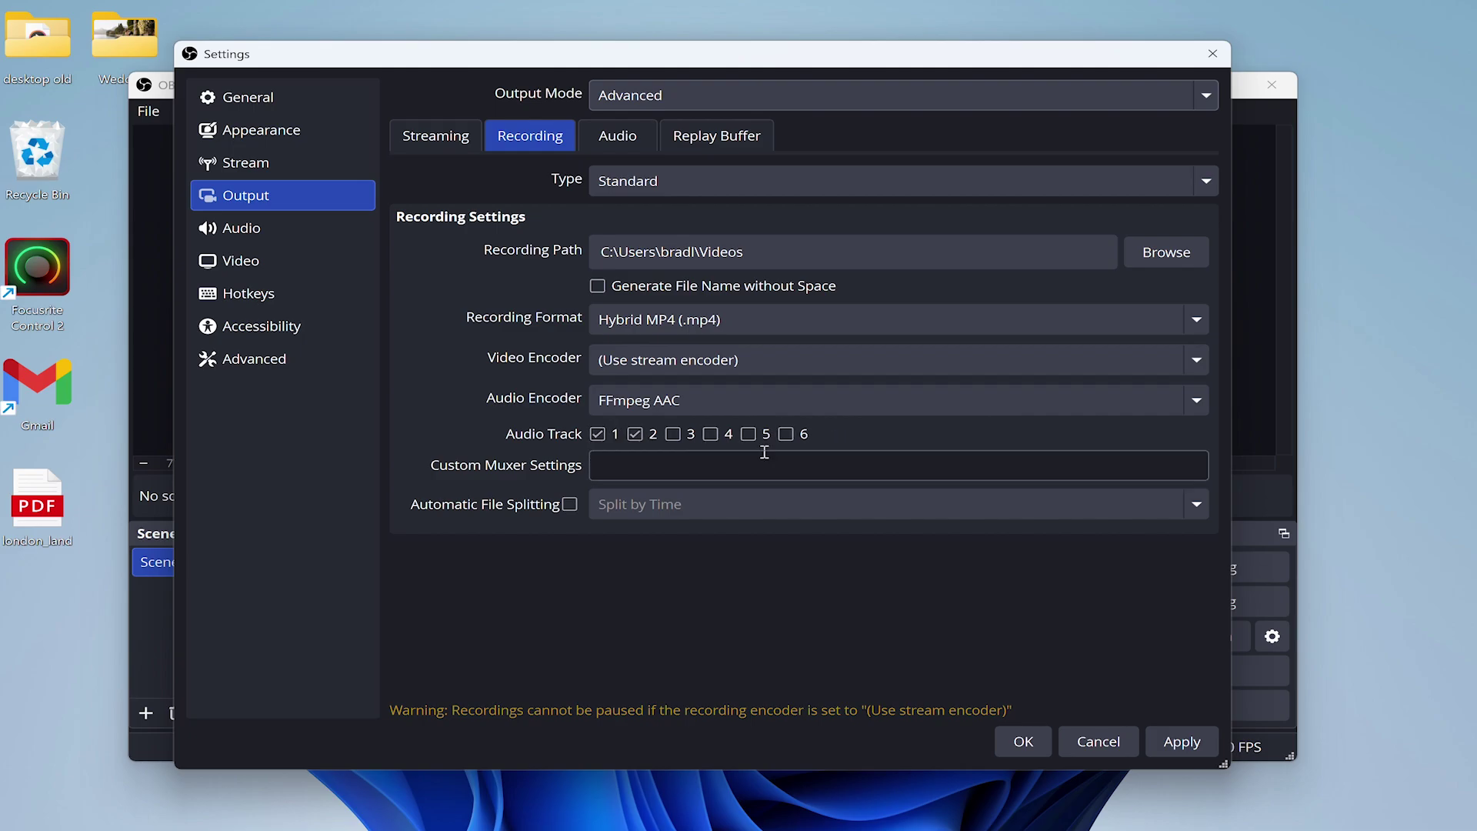
{"action": "left_click", "coordinate": [1181, 743]}
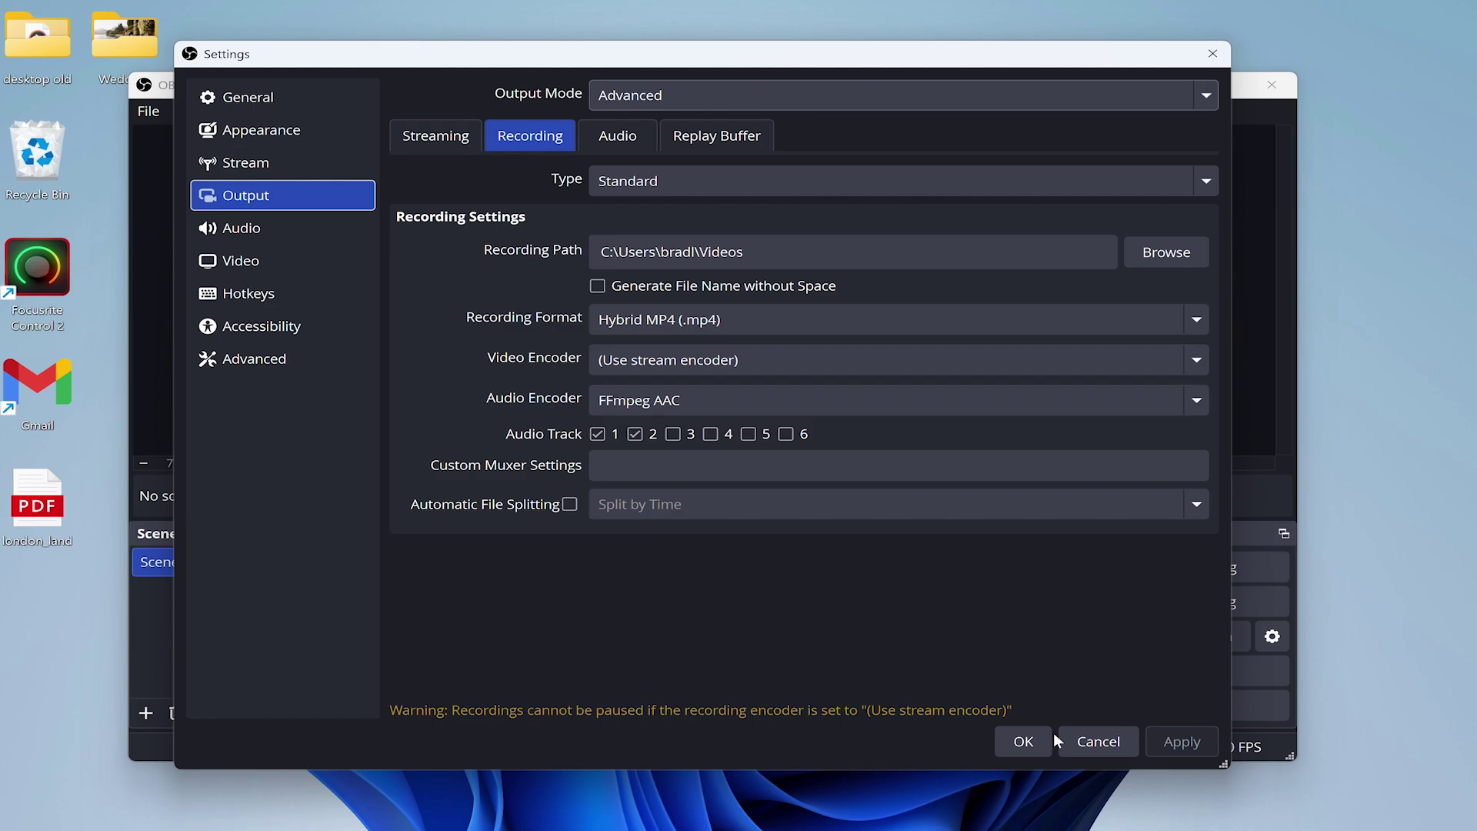
{"action": "left_click", "coordinate": [1026, 741]}
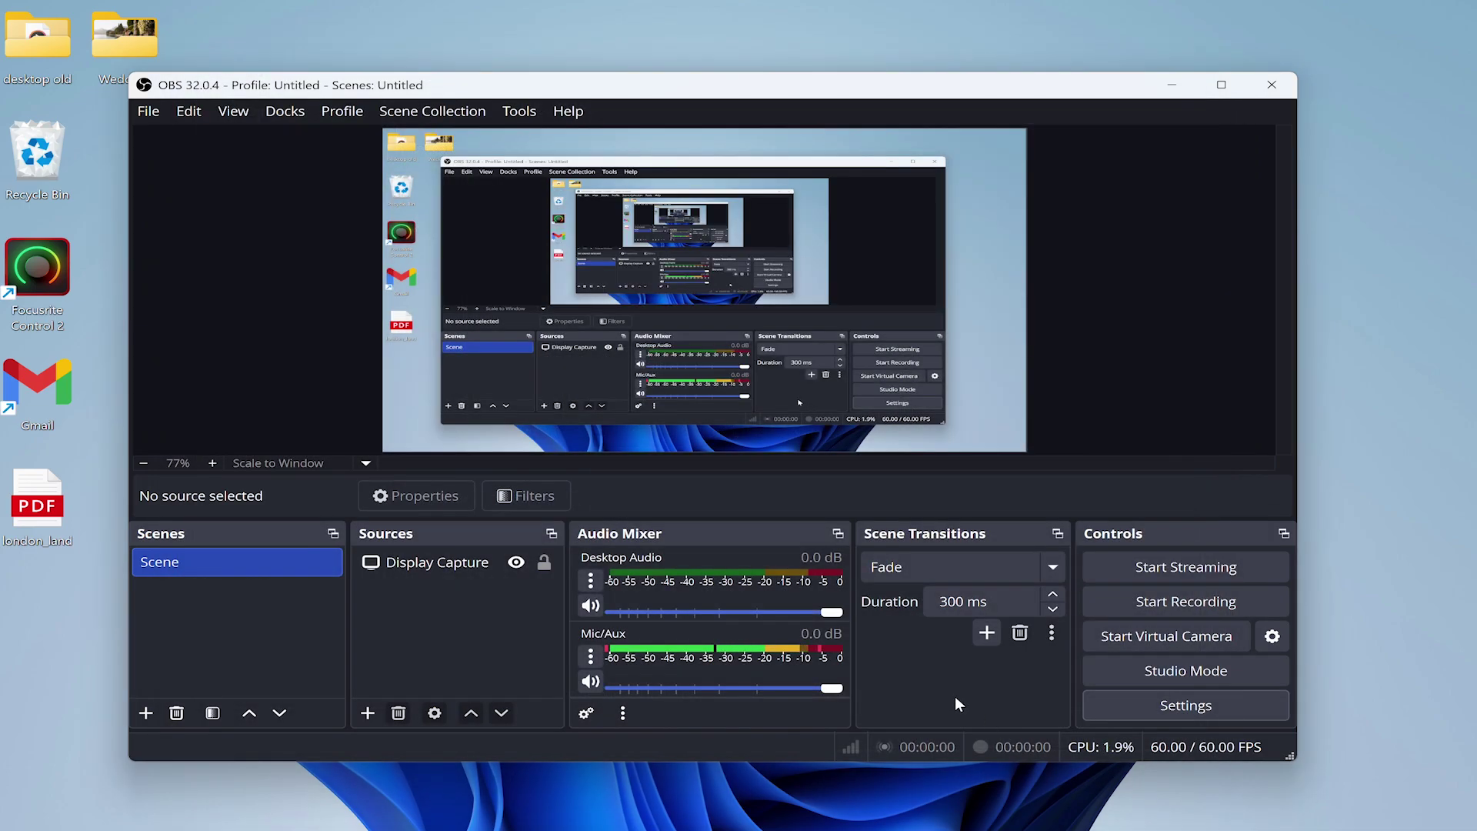
Restrict both Desktop Audio and Mic/Aux to track 1 only in the advanced audio properties.
{"action": "left_click", "coordinate": [591, 581]}
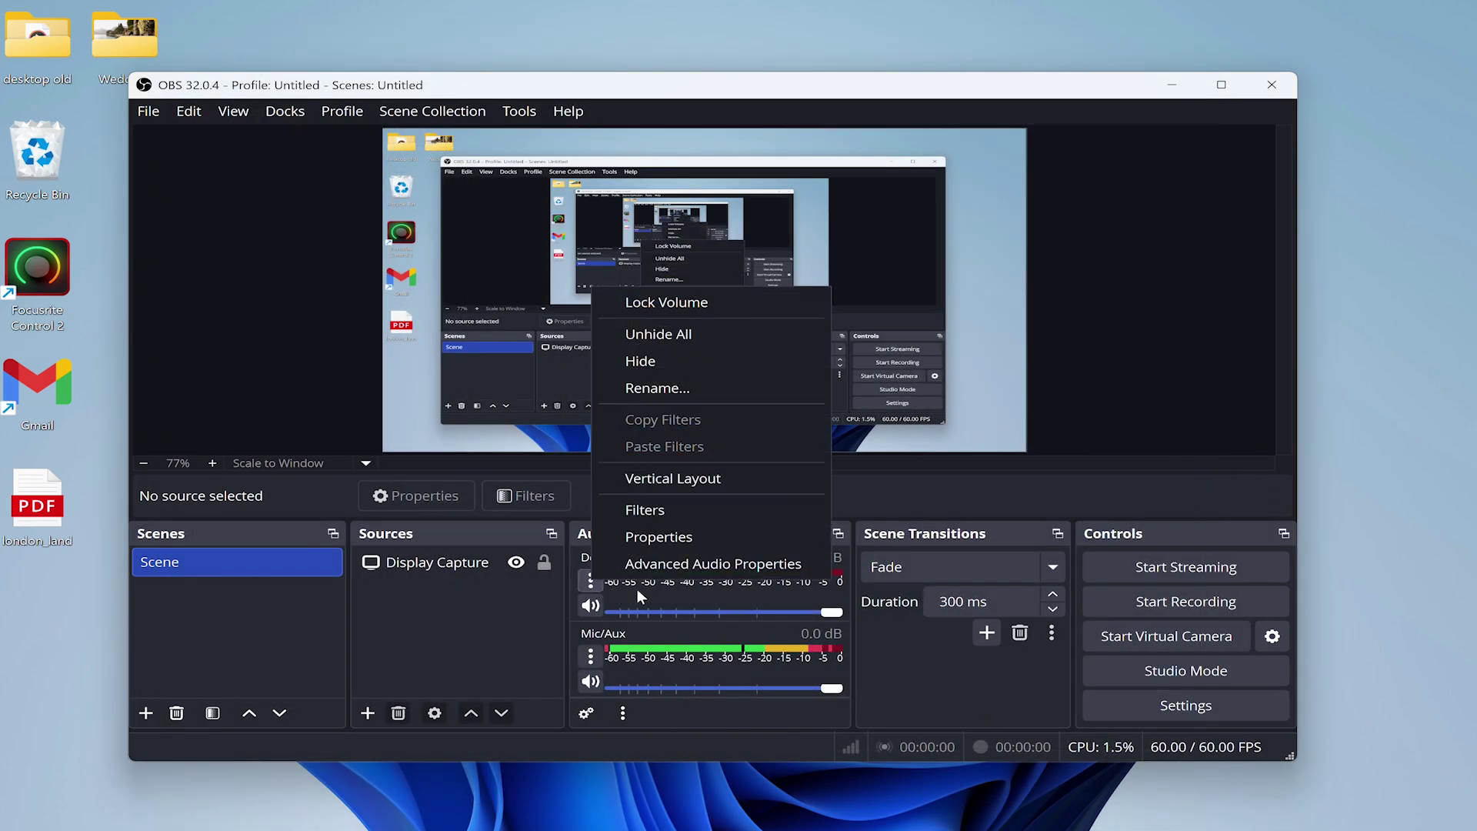
{"action": "left_click", "coordinate": [661, 565]}
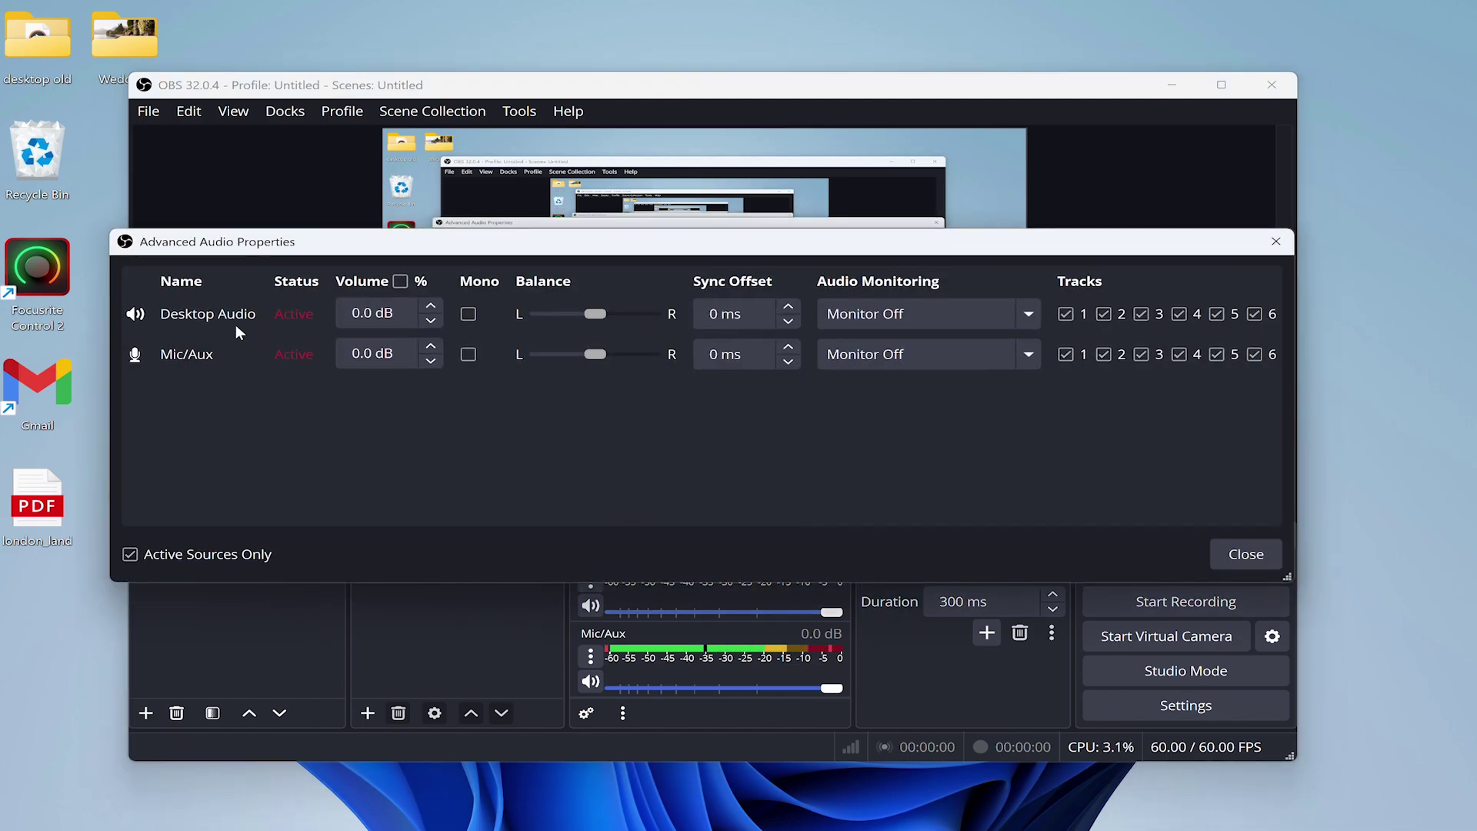
{"action": "left_click", "coordinate": [1105, 314]}
{"action": "left_click", "coordinate": [1141, 313]}
{"action": "left_click", "coordinate": [1179, 314]}
{"action": "left_click", "coordinate": [1216, 314]}
{"action": "left_click", "coordinate": [1098, 357]}
{"action": "left_click", "coordinate": [1140, 354]}
{"action": "left_click", "coordinate": [1216, 354]}
{"action": "left_click", "coordinate": [1254, 354]}
{"action": "left_click", "coordinate": [1239, 550]}
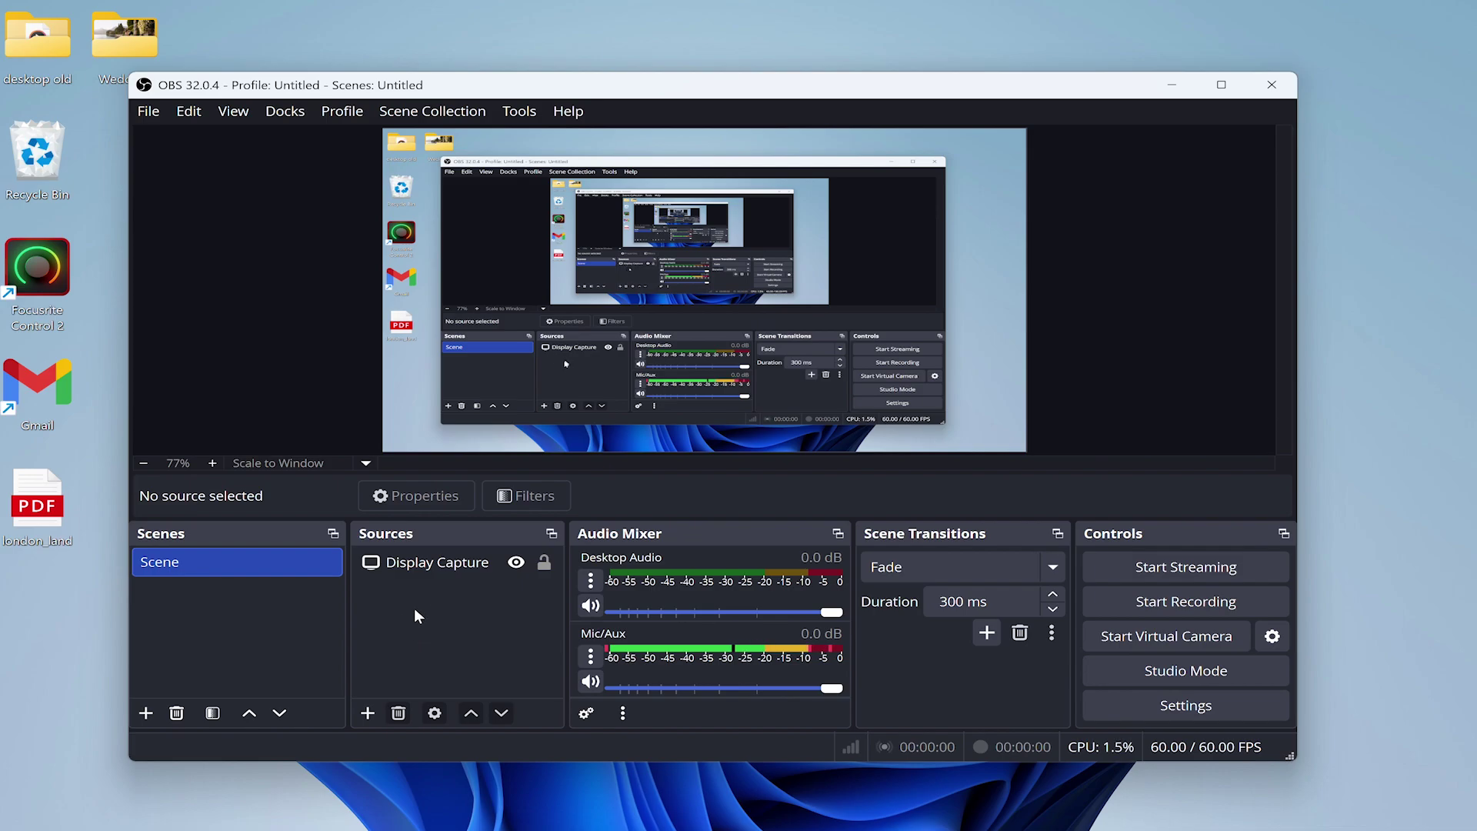
Add an Application Audio Capture source named "Discord" that captures the [Discord.exe] #meeting-plans window.
{"action": "left_click", "coordinate": [368, 713]}
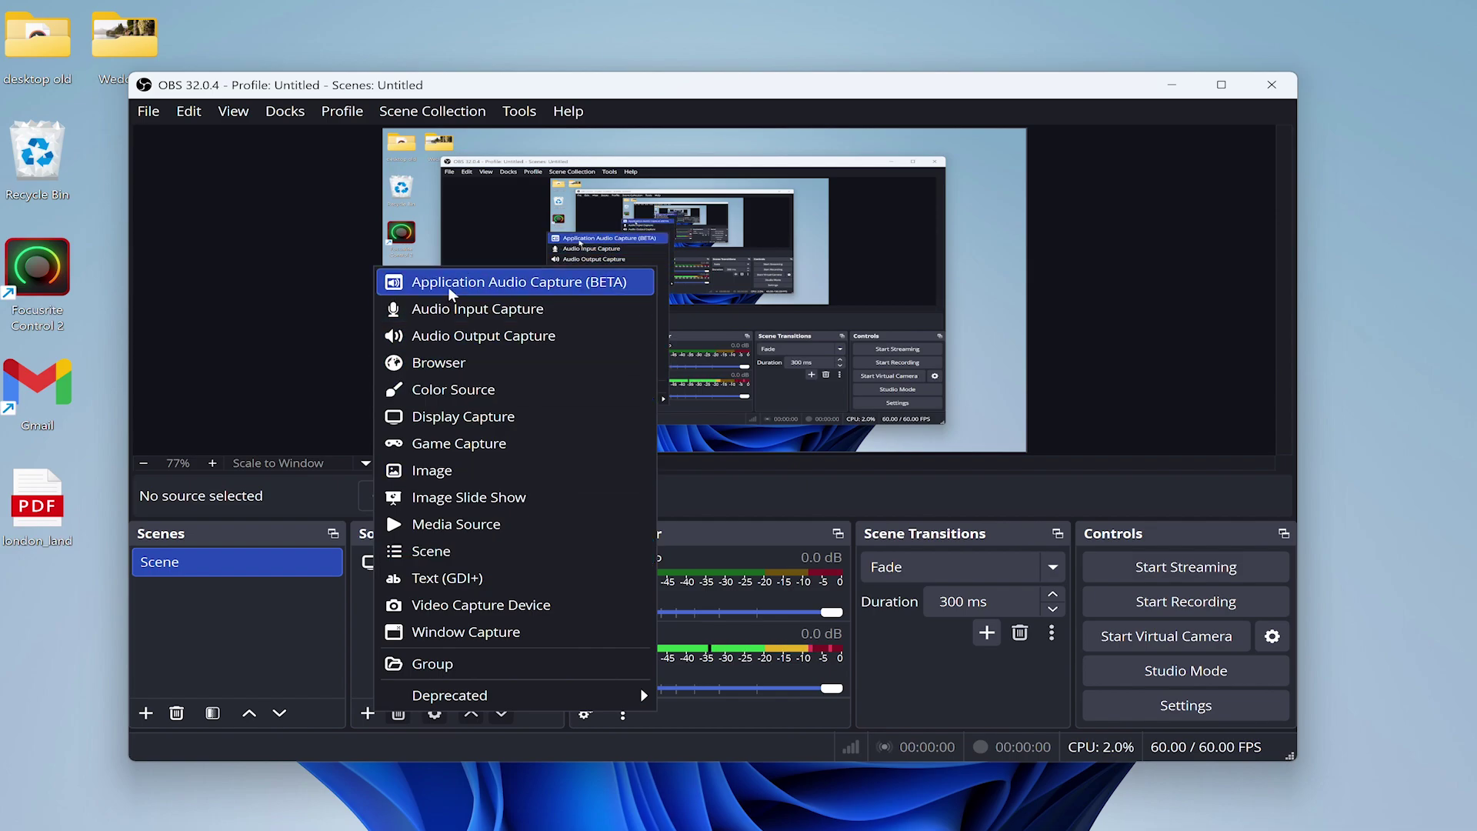
{"action": "left_click", "coordinate": [506, 283]}
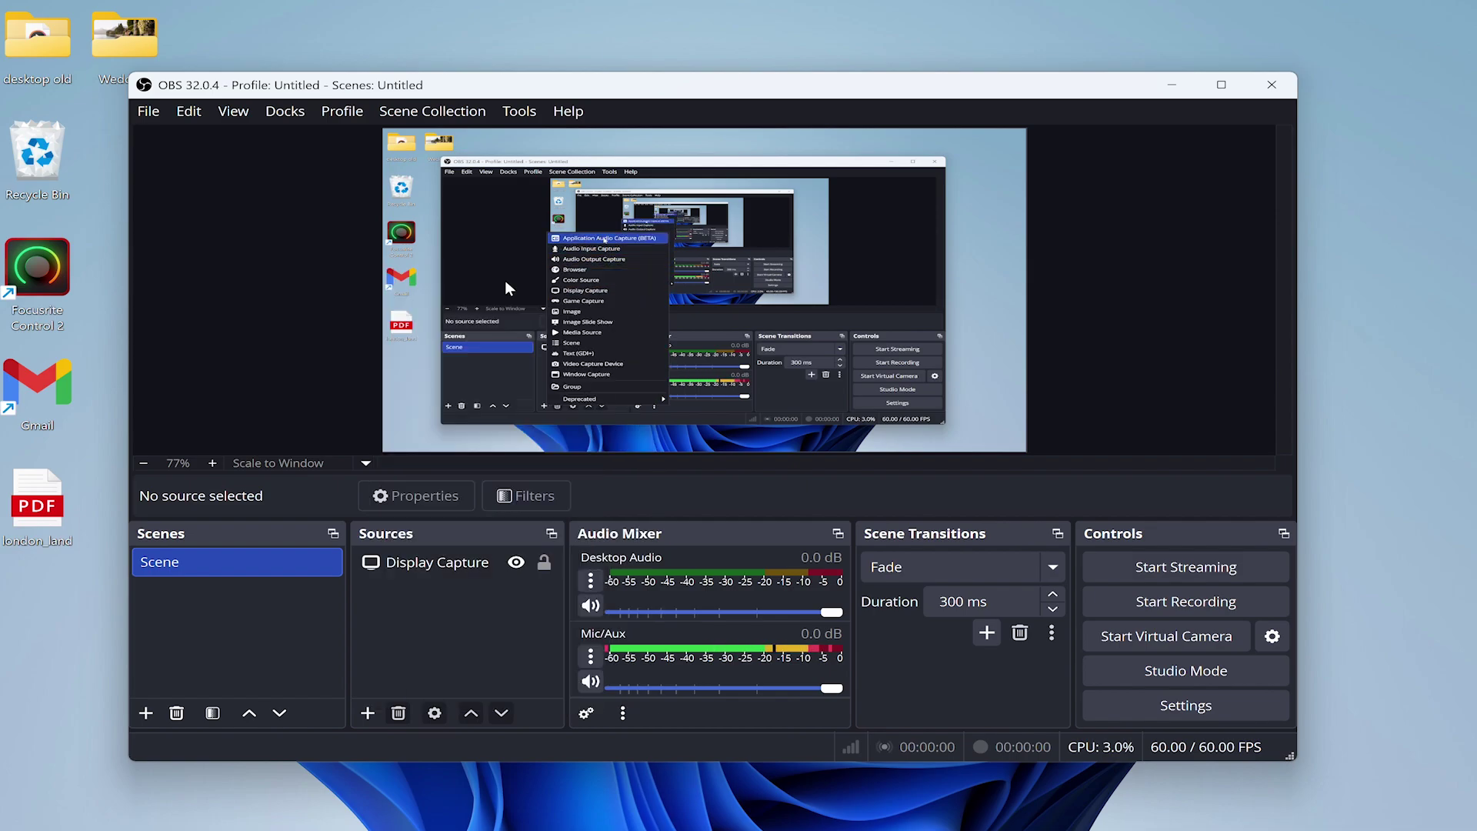
{"action": "type", "text": "D"}
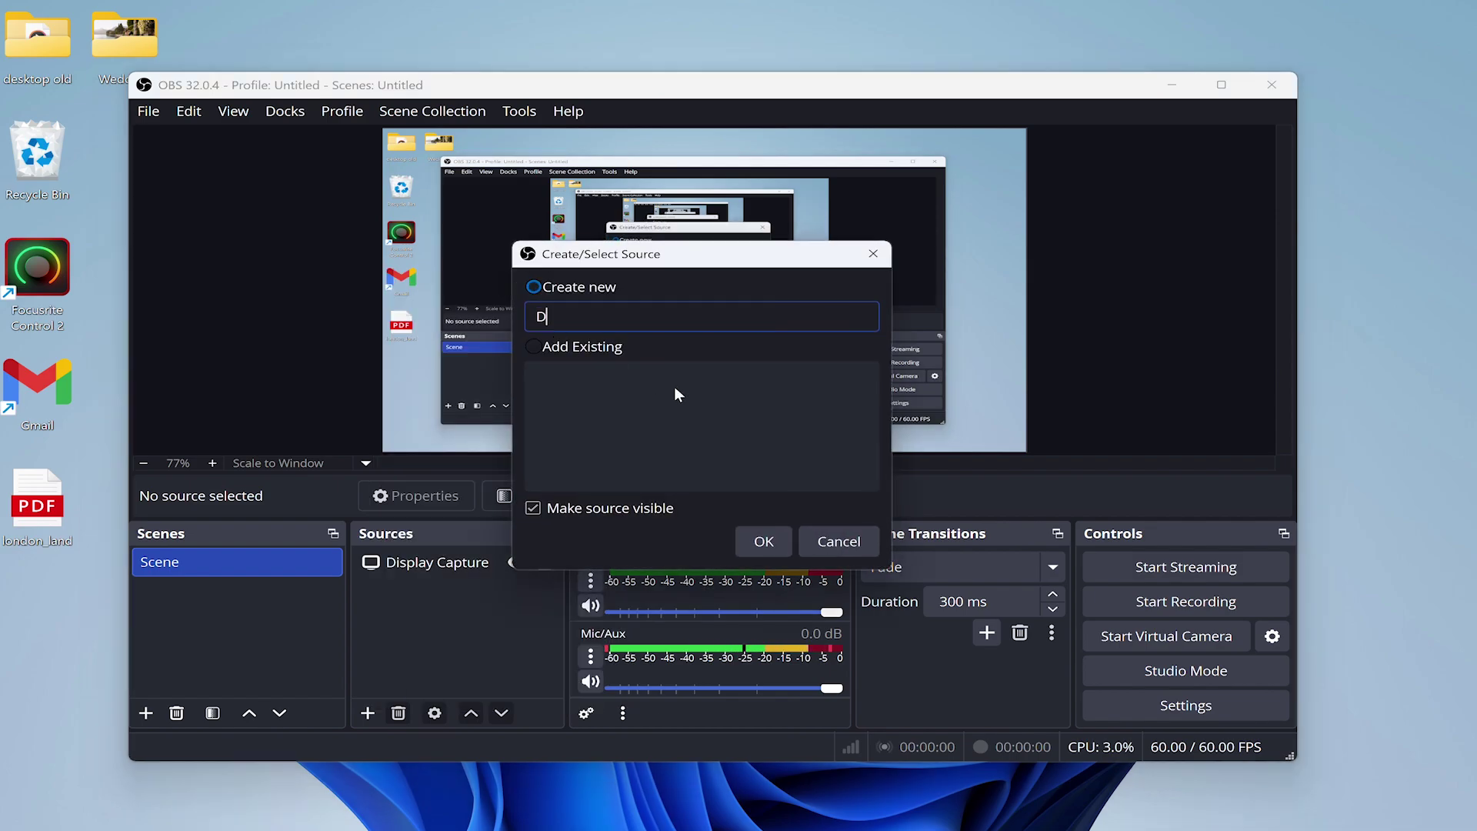
{"action": "type", "text": "iscord"}
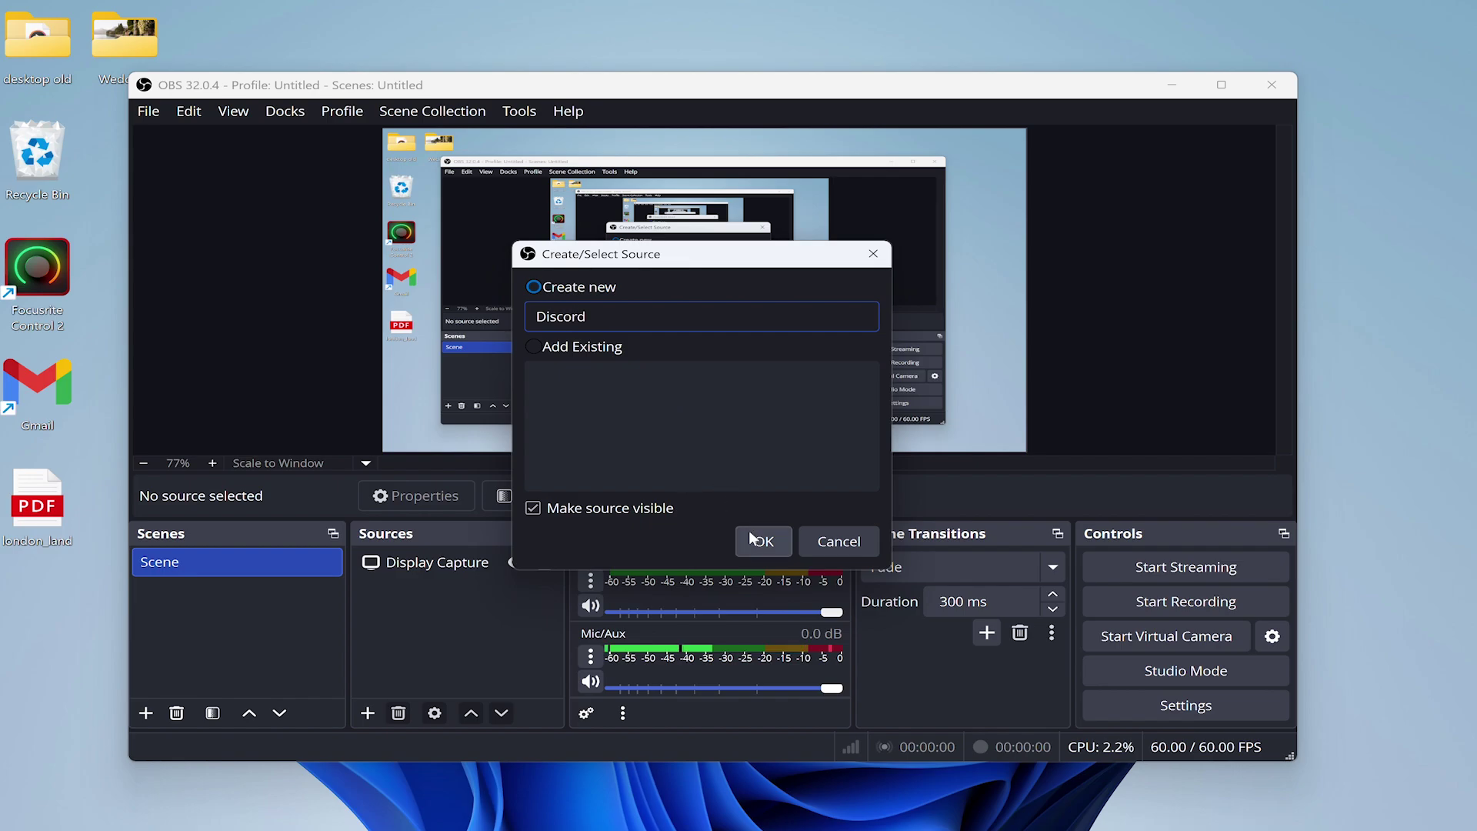
{"action": "left_click", "coordinate": [757, 541]}
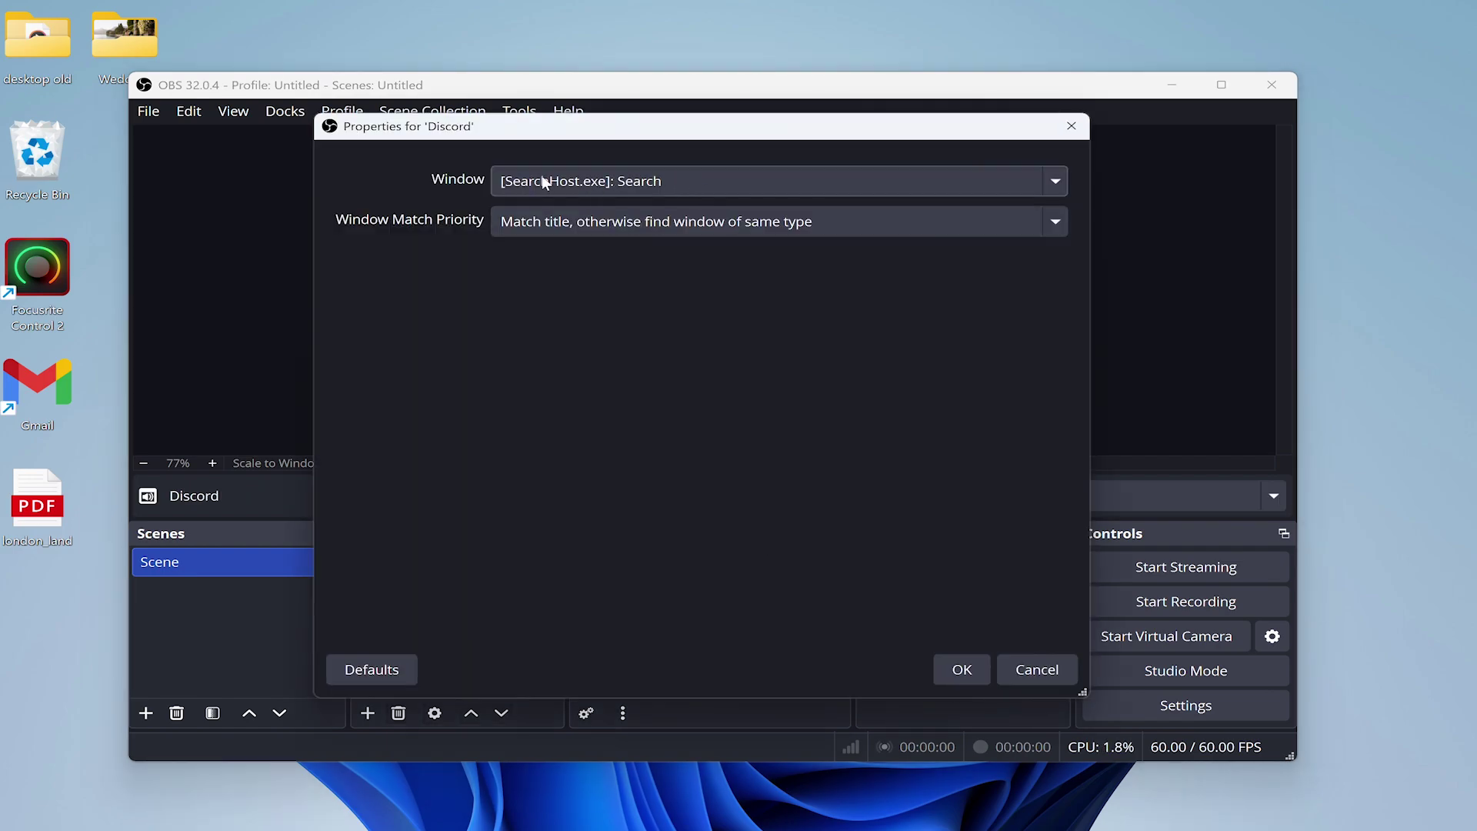
{"action": "left_click", "coordinate": [542, 181]}
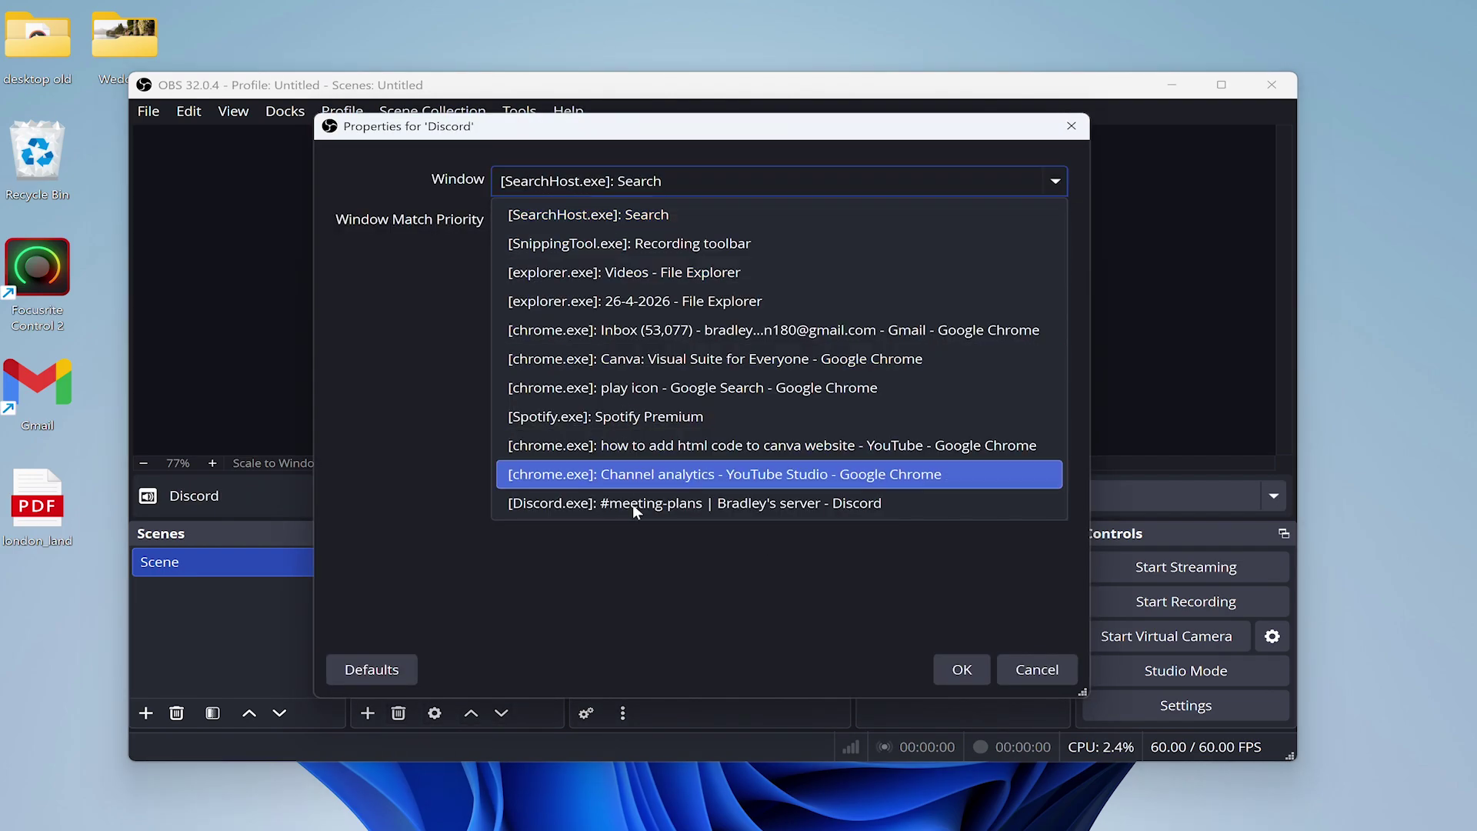
{"action": "left_click", "coordinate": [564, 503]}
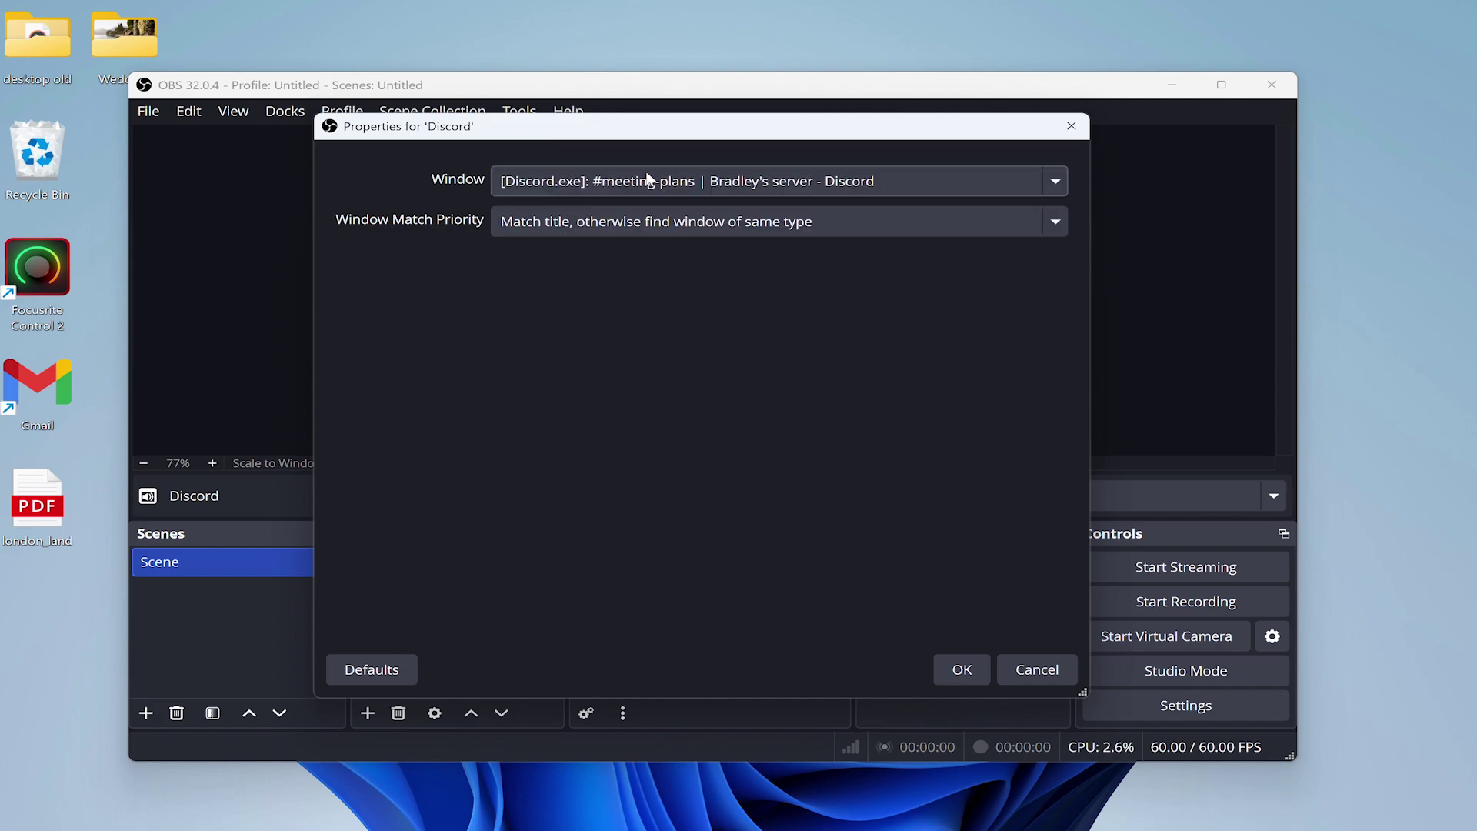
{"action": "left_click", "coordinate": [967, 669]}
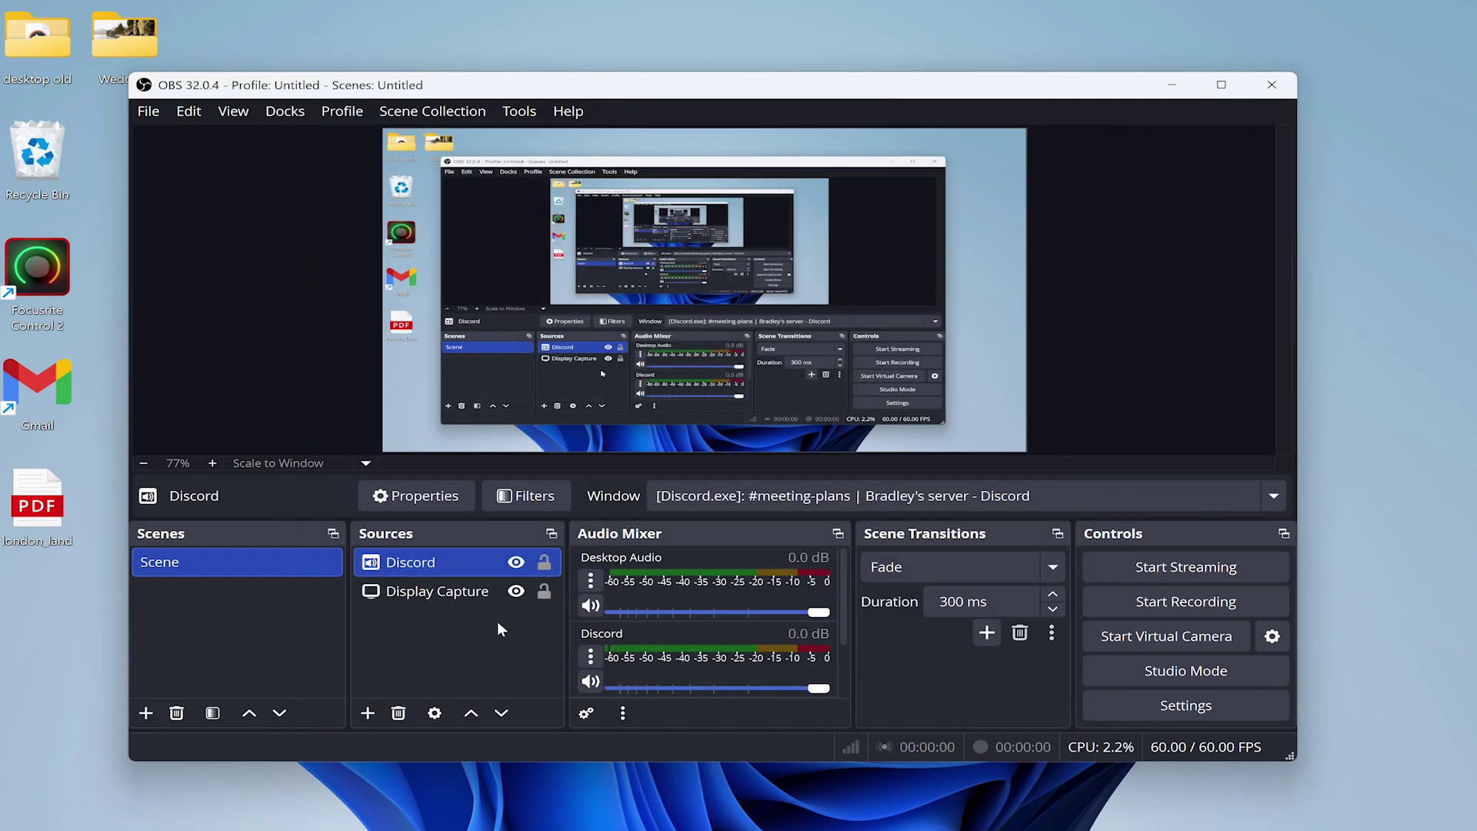
{"action": "left_click", "coordinate": [492, 639]}
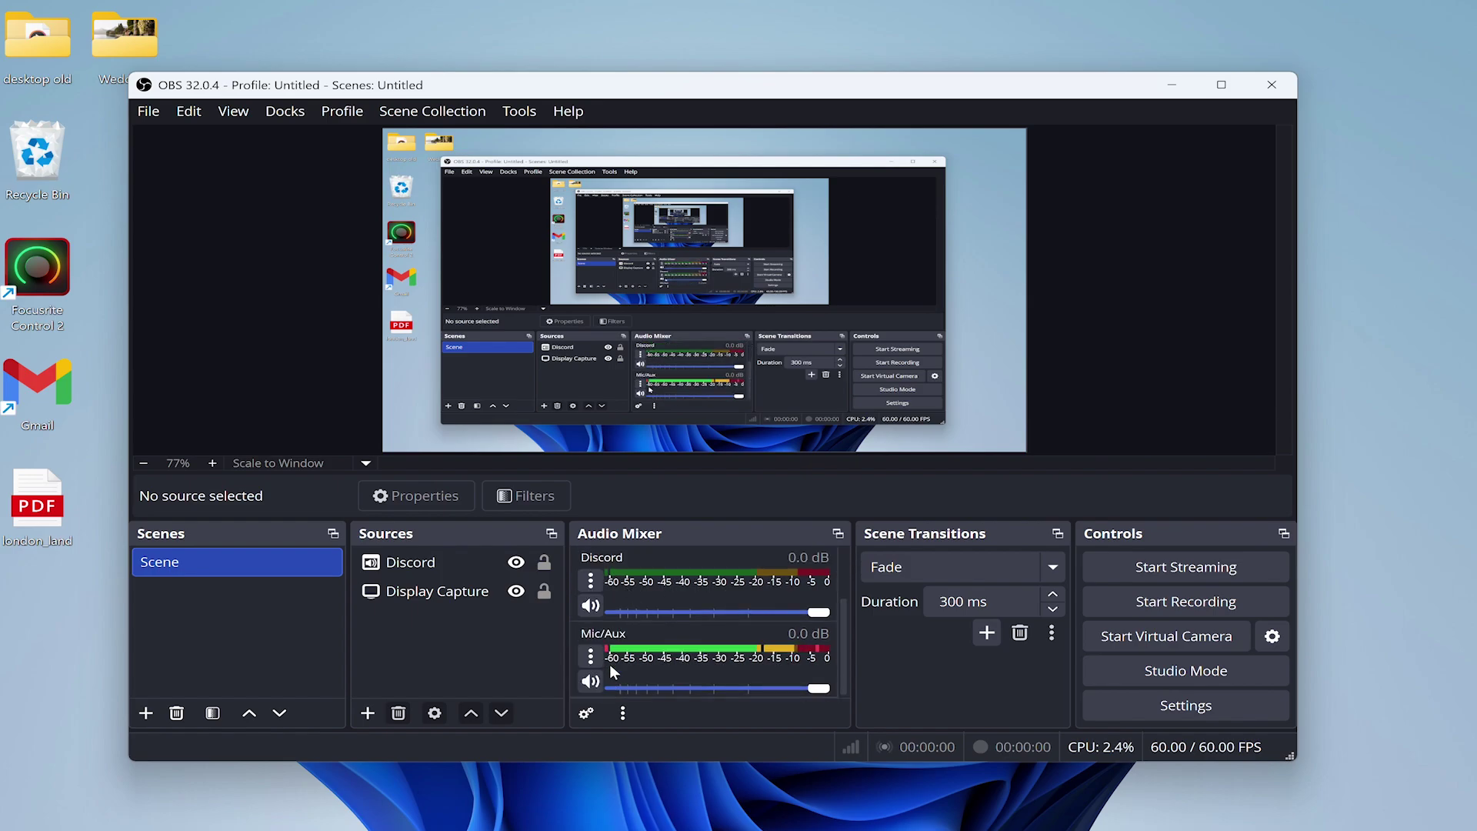
Assign the Discord audio source to track 2 only in the advanced audio properties.
{"action": "scroll", "coordinate": [609, 663], "scroll_direction": "down", "scroll_amount": 1}
{"action": "scroll", "coordinate": [608, 669], "scroll_direction": "down", "scroll_amount": 1}
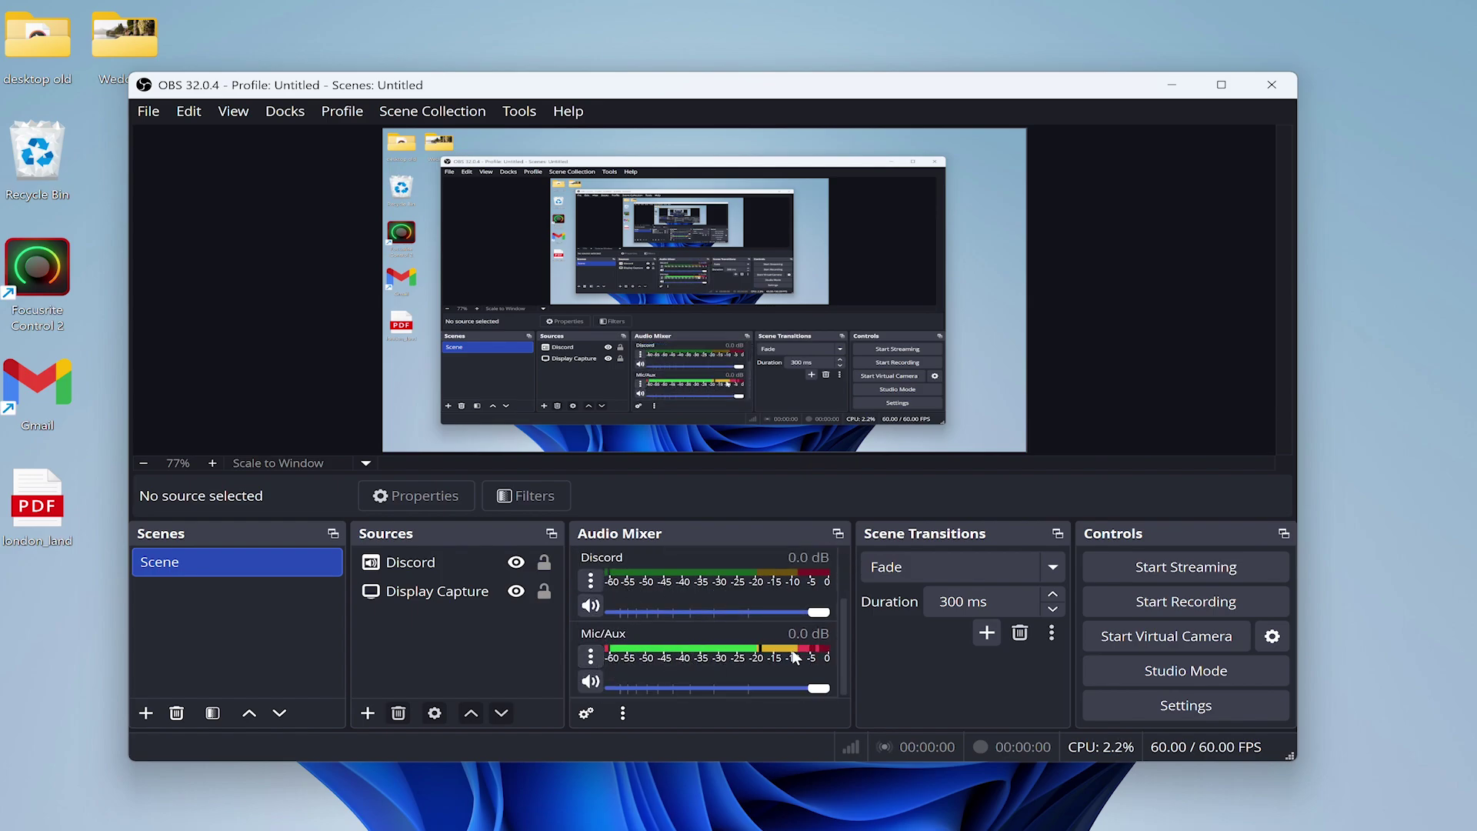
{"action": "scroll", "coordinate": [712, 661], "scroll_direction": "up", "scroll_amount": 2}
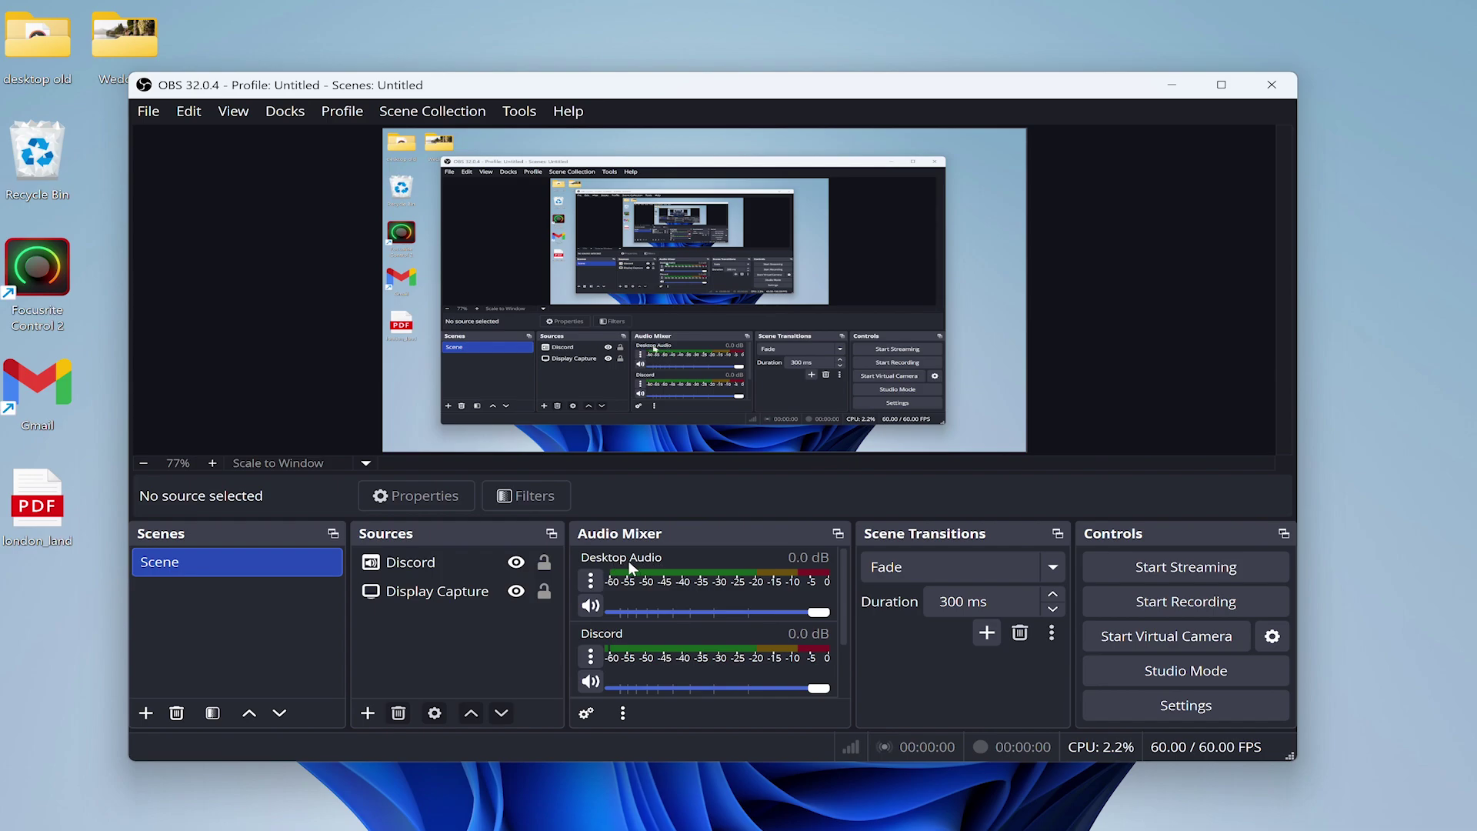
{"action": "scroll", "coordinate": [633, 590], "scroll_direction": "down", "scroll_amount": 2}
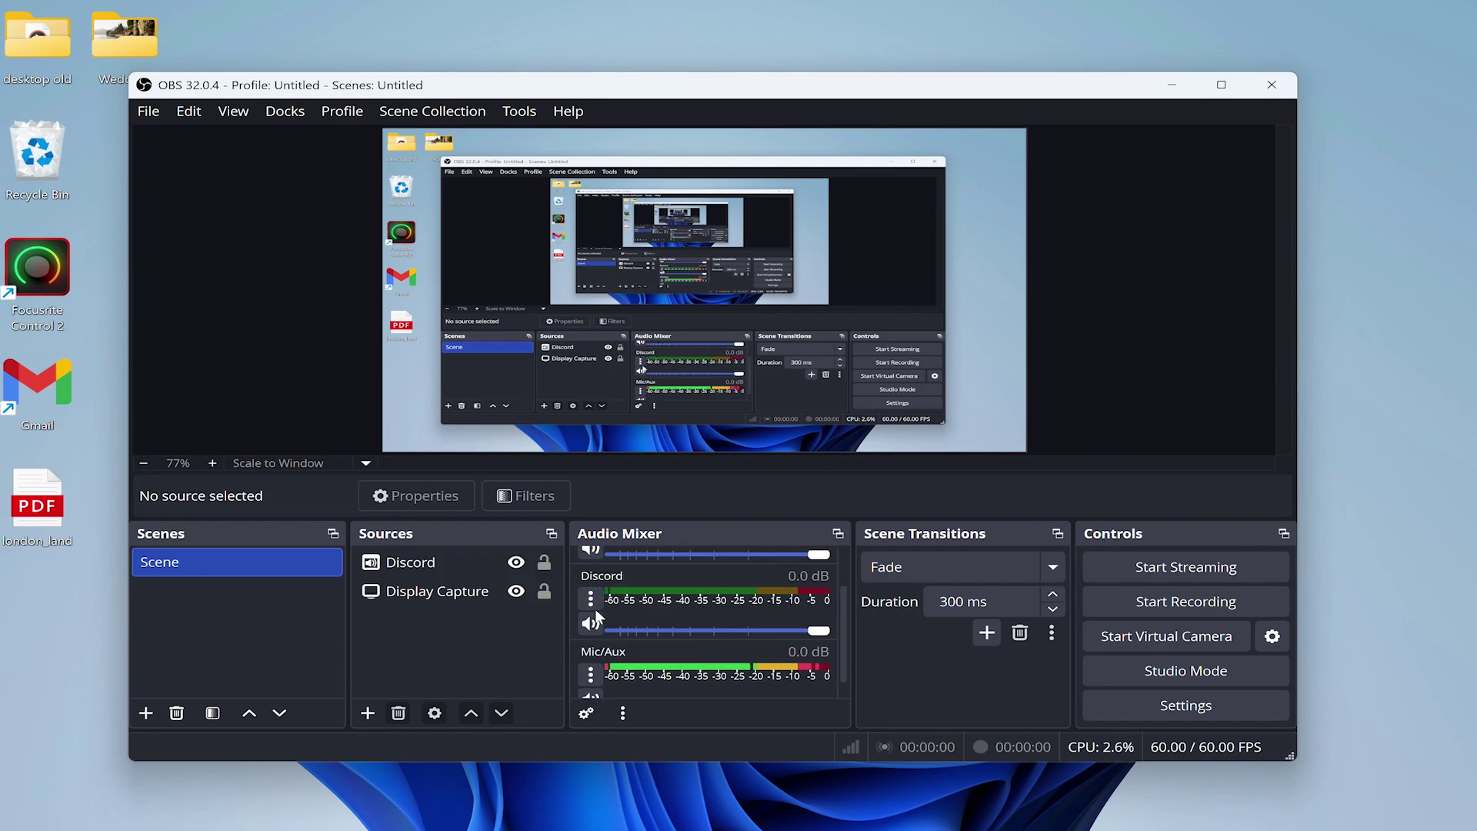
{"action": "left_click", "coordinate": [590, 598]}
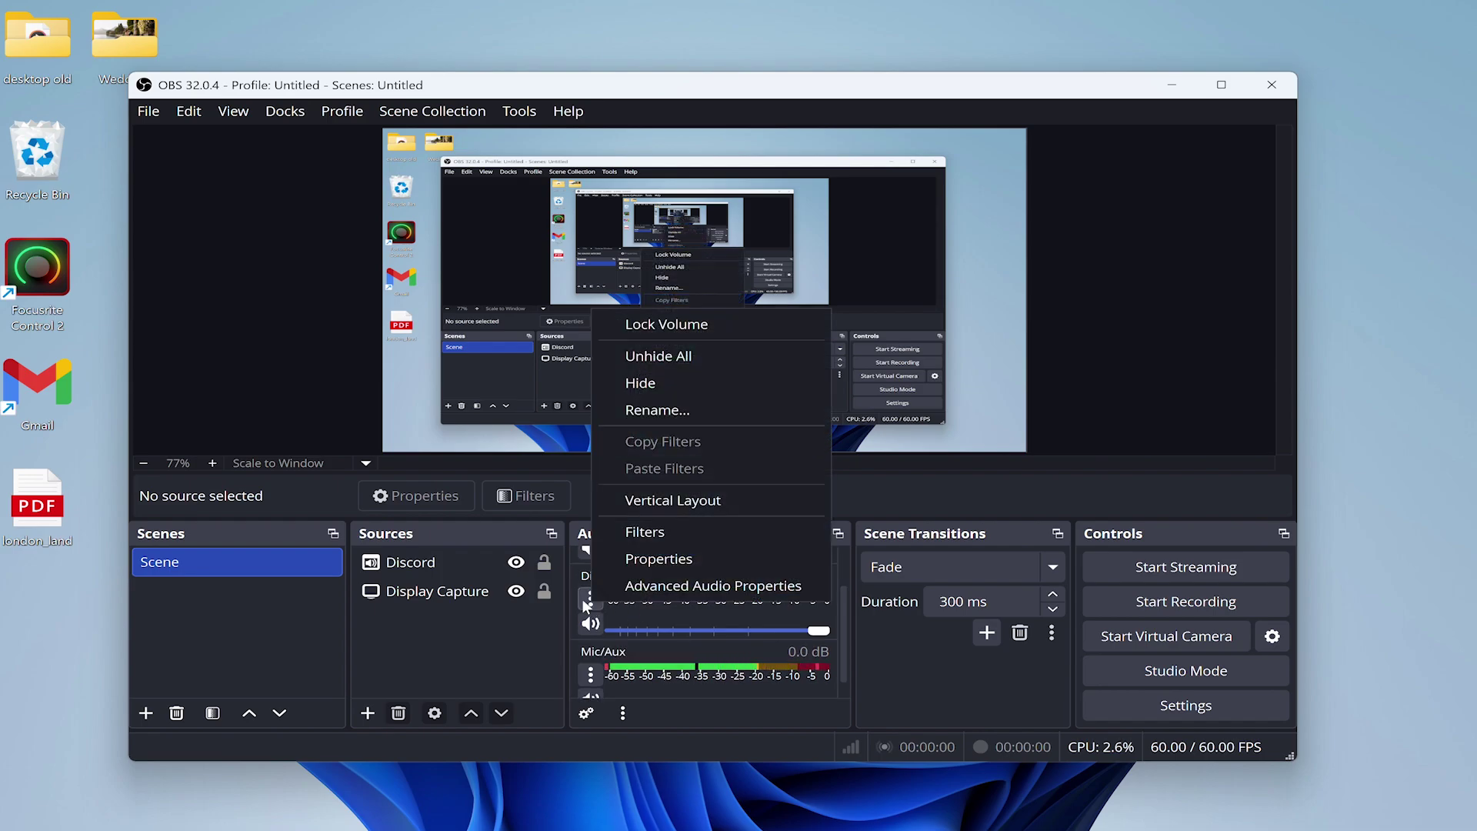
{"action": "left_click", "coordinate": [645, 586]}
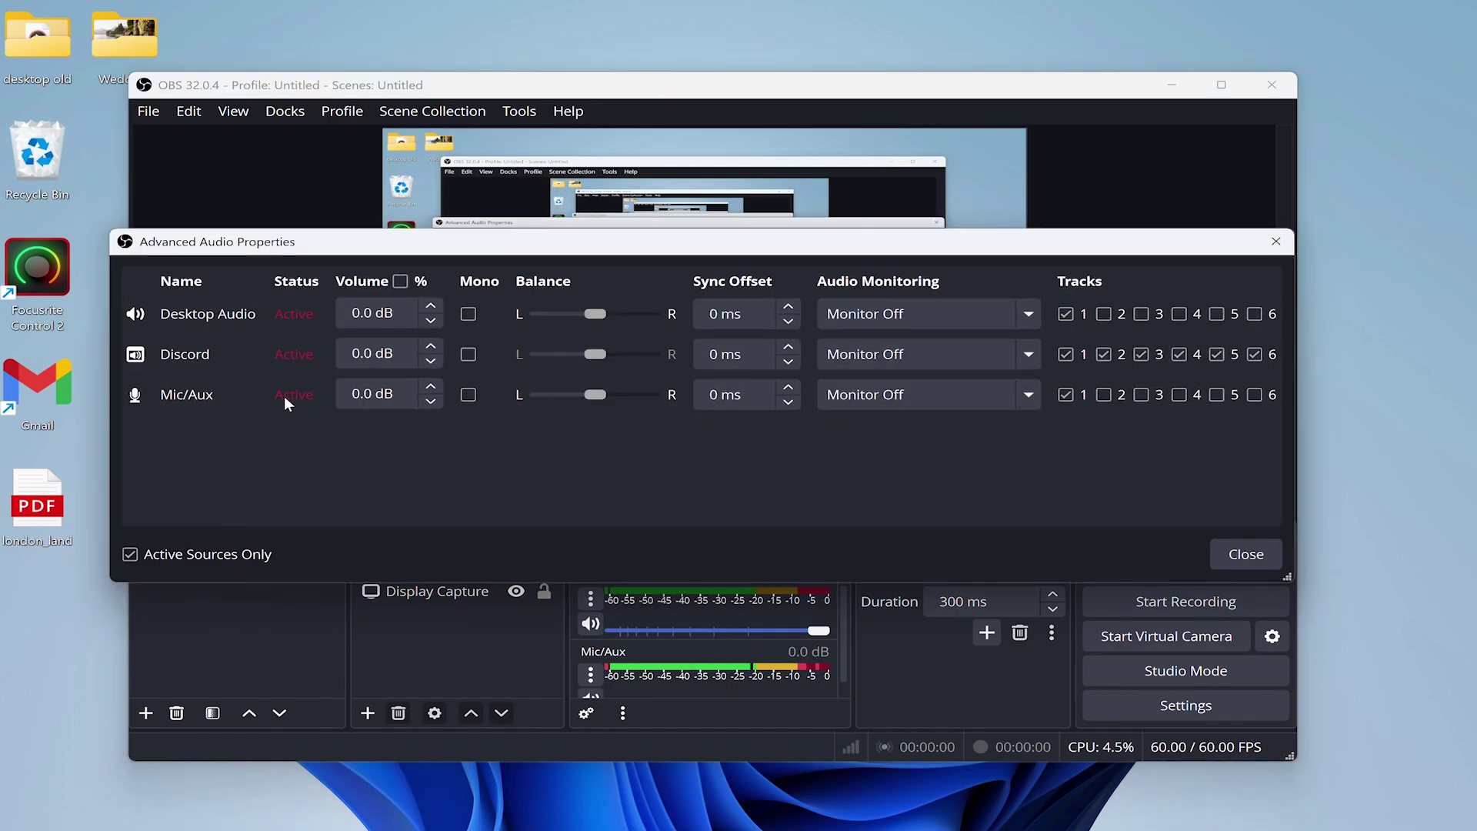
{"action": "left_click", "coordinate": [1066, 354]}
{"action": "left_click", "coordinate": [1141, 355]}
{"action": "left_click", "coordinate": [1179, 353]}
{"action": "left_click", "coordinate": [1254, 354]}
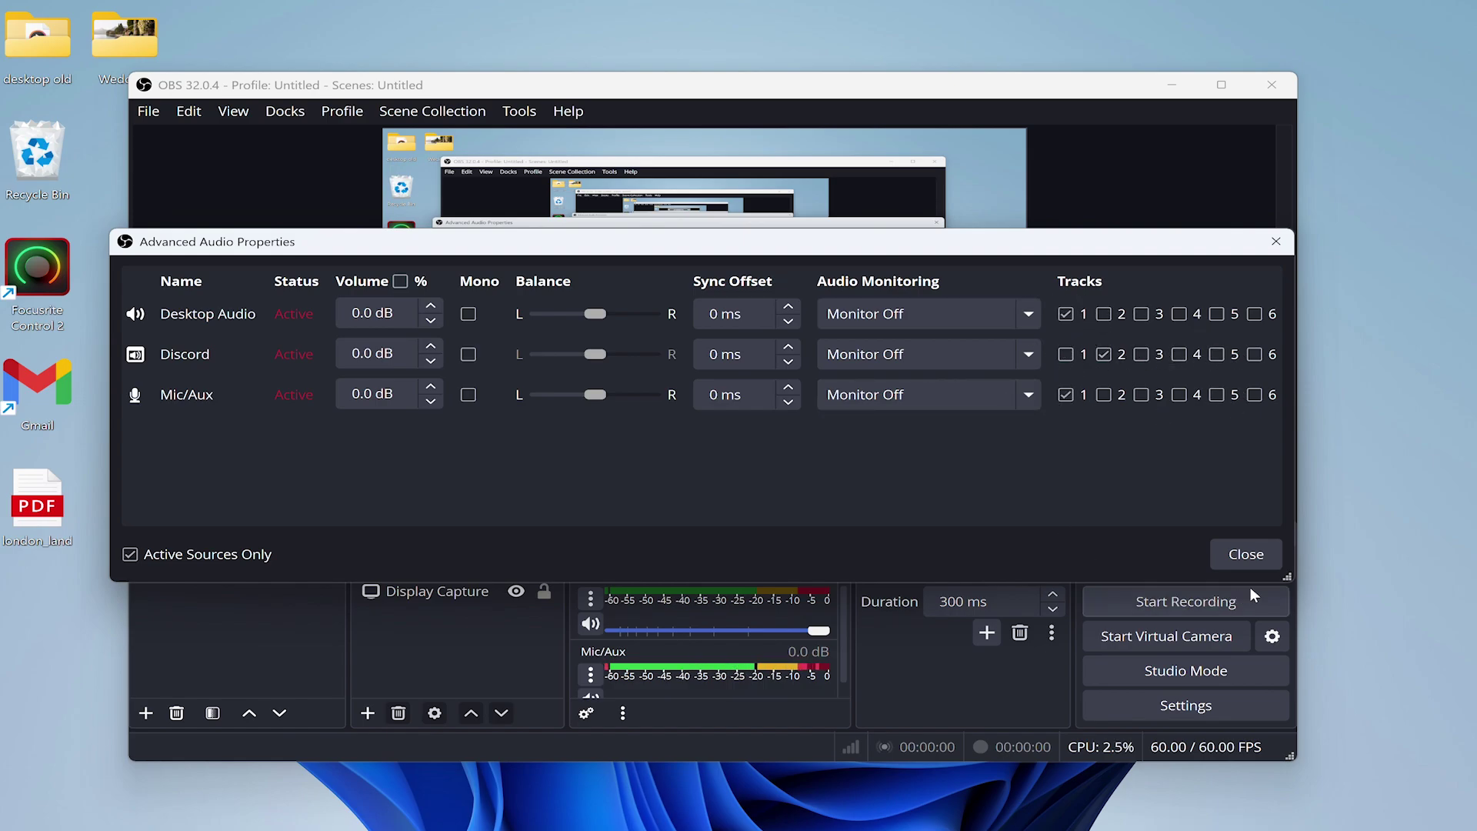
{"action": "left_click", "coordinate": [1242, 555]}
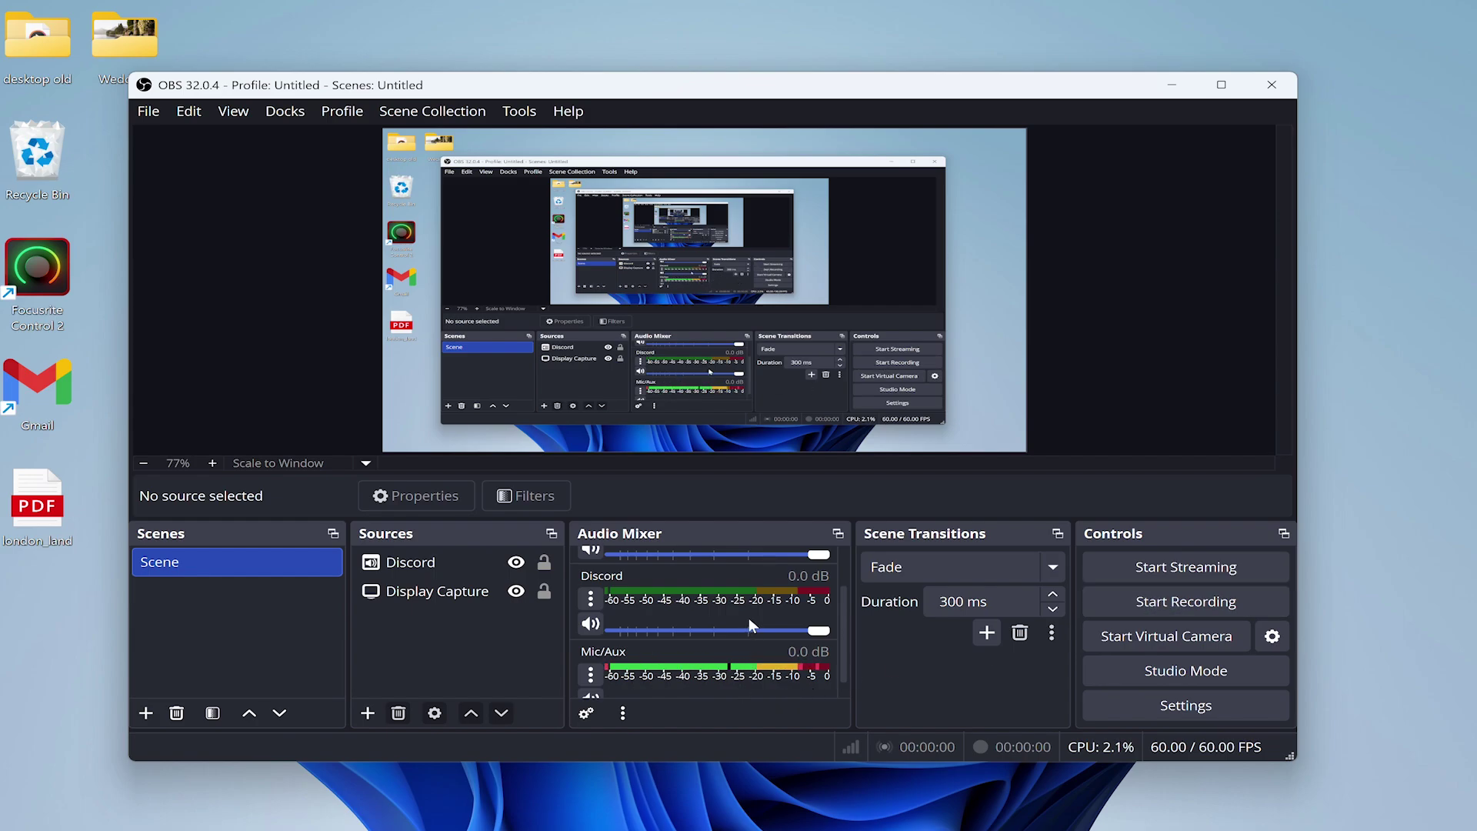
Start recording, switch to Discord and join the Lounge voice channel.
{"action": "scroll", "coordinate": [592, 675], "scroll_direction": "down", "scroll_amount": 1}
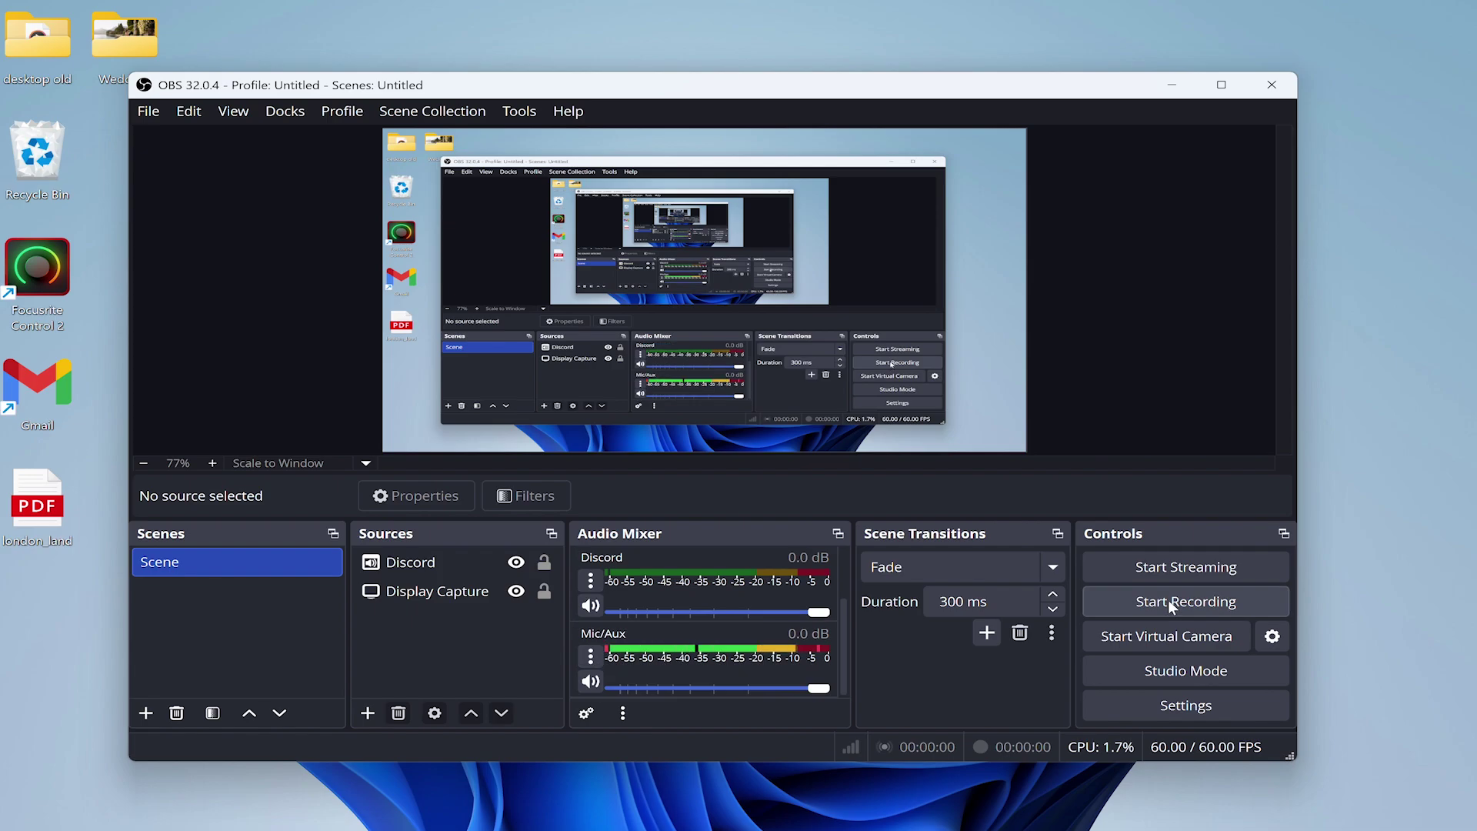
{"action": "left_click", "coordinate": [1168, 600]}
{"action": "mouse_move", "coordinate": [1010, 811]}
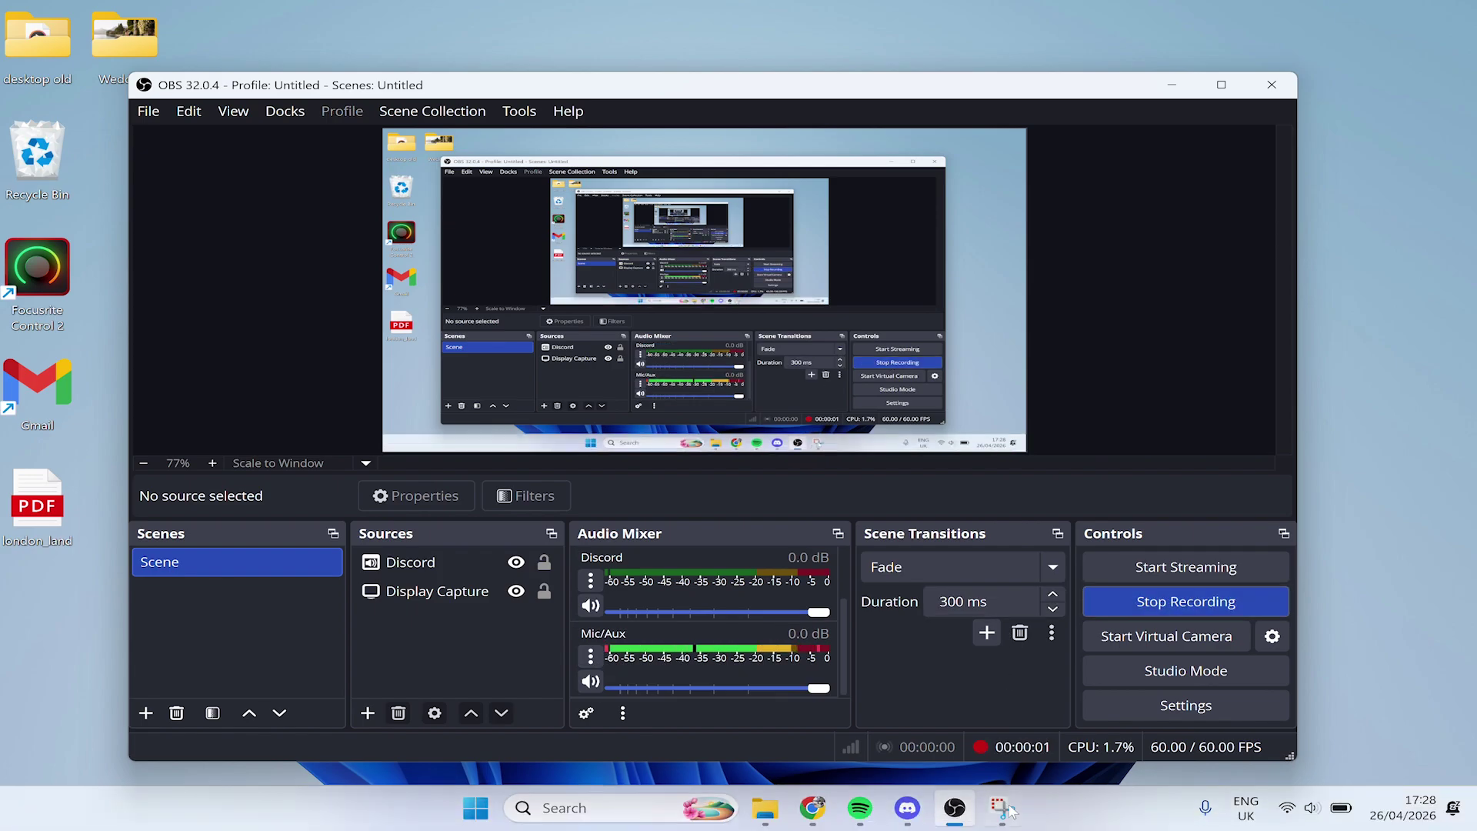
{"action": "left_click", "coordinate": [907, 808]}
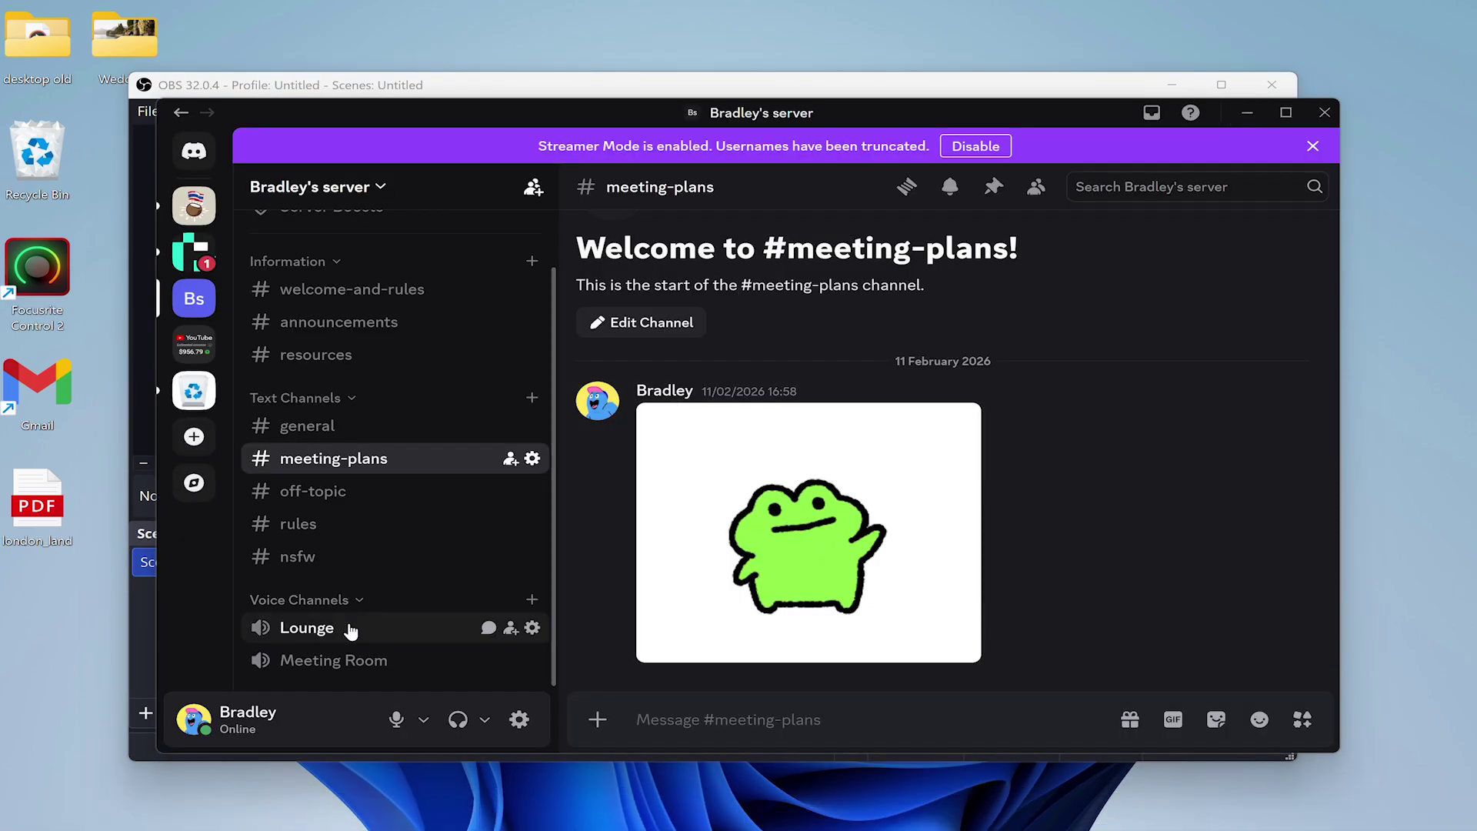
{"action": "left_click", "coordinate": [329, 636]}
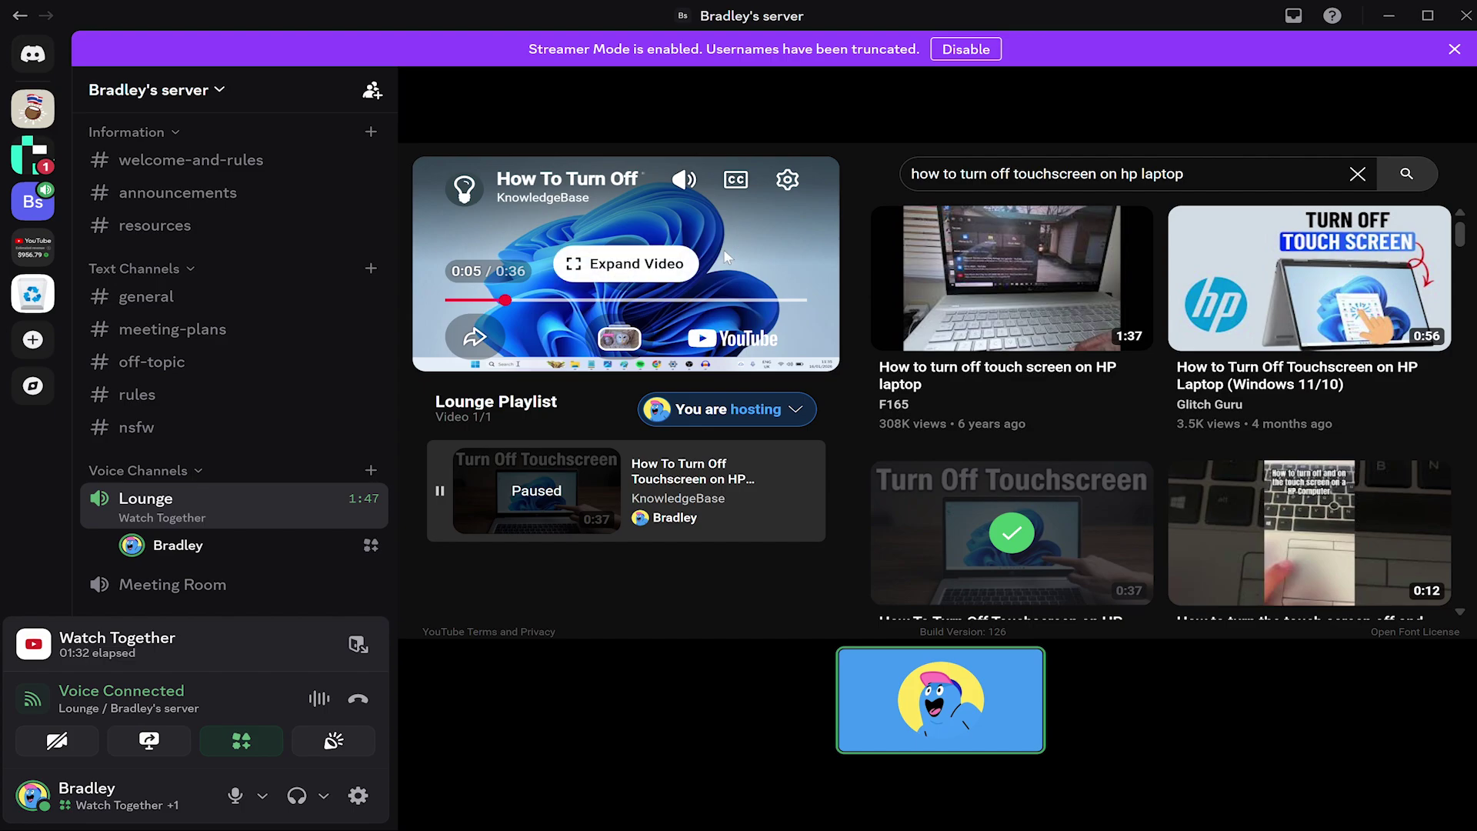
Play the Watch Together video in the Lounge channel, and stop the OBS recording.
{"action": "left_click", "coordinate": [754, 233]}
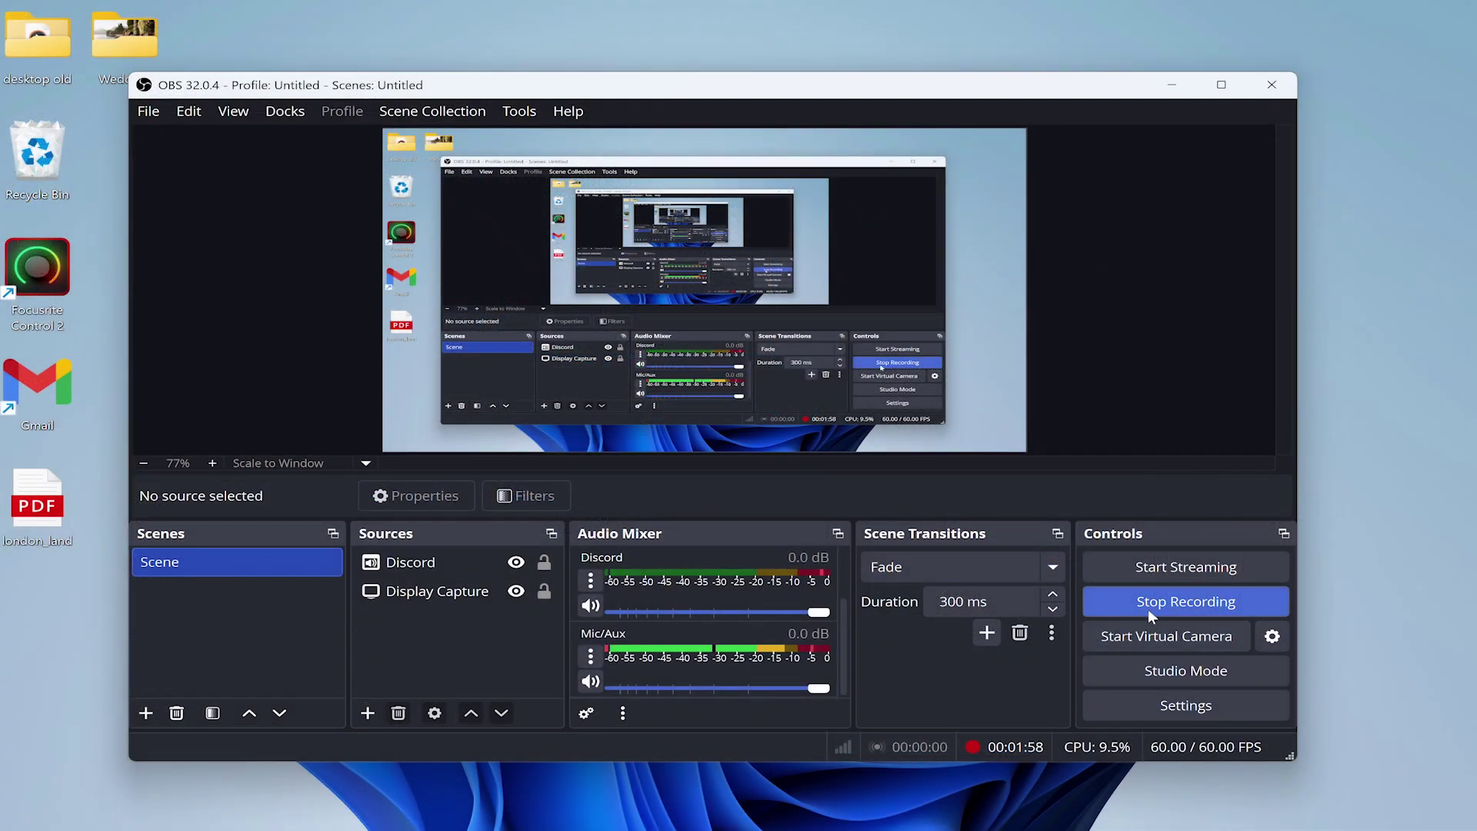
{"action": "left_click", "coordinate": [1231, 600]}
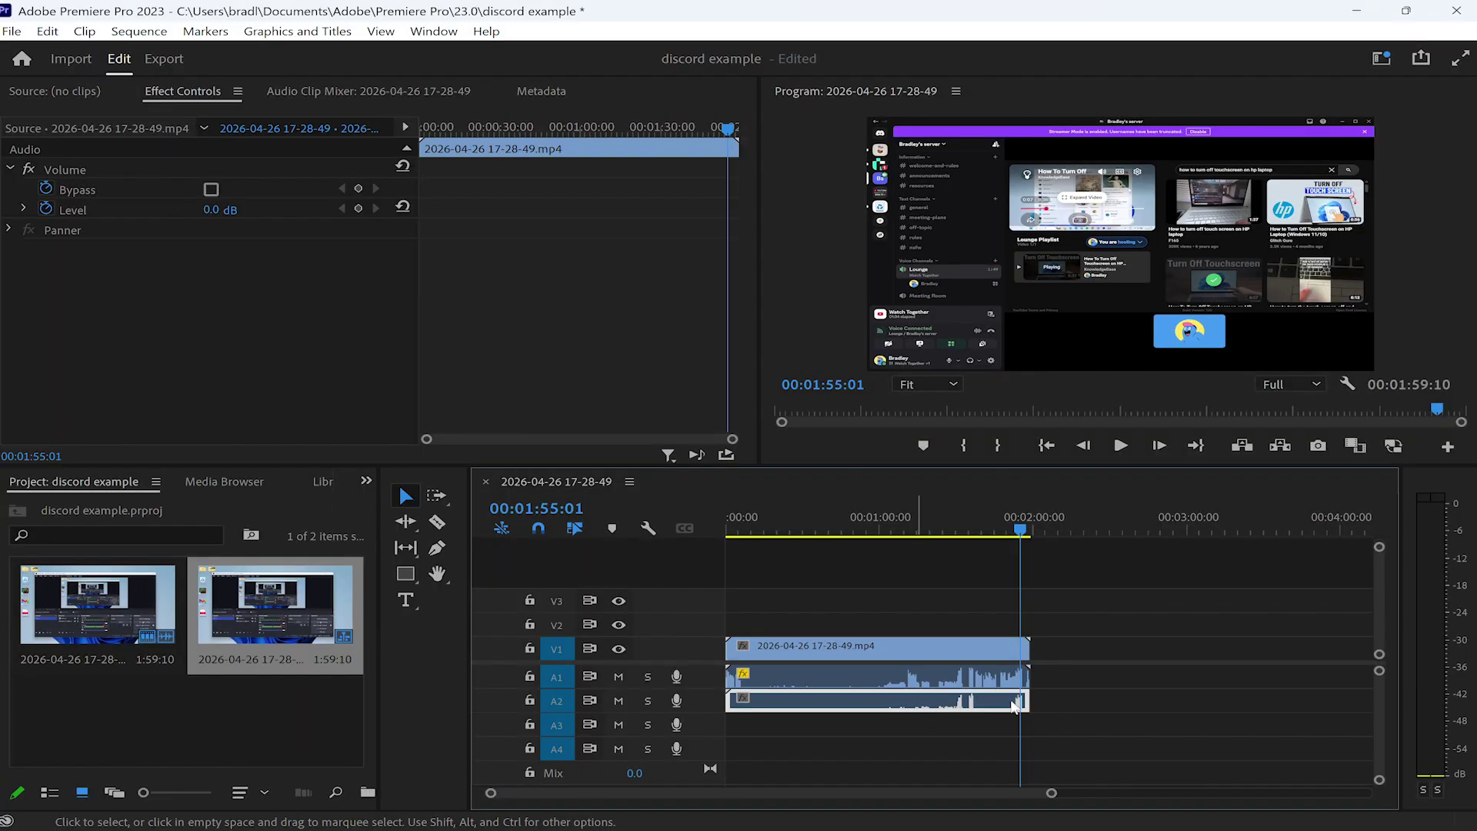
In Premiere Pro, move the A2 audio clip to 00:01:55:01 and scrub along its waveform to 00:03:26:13.
{"action": "left_click_drag", "start_coordinate": [1014, 701], "coordinate": [1310, 702]}
{"action": "left_click", "coordinate": [1262, 522]}
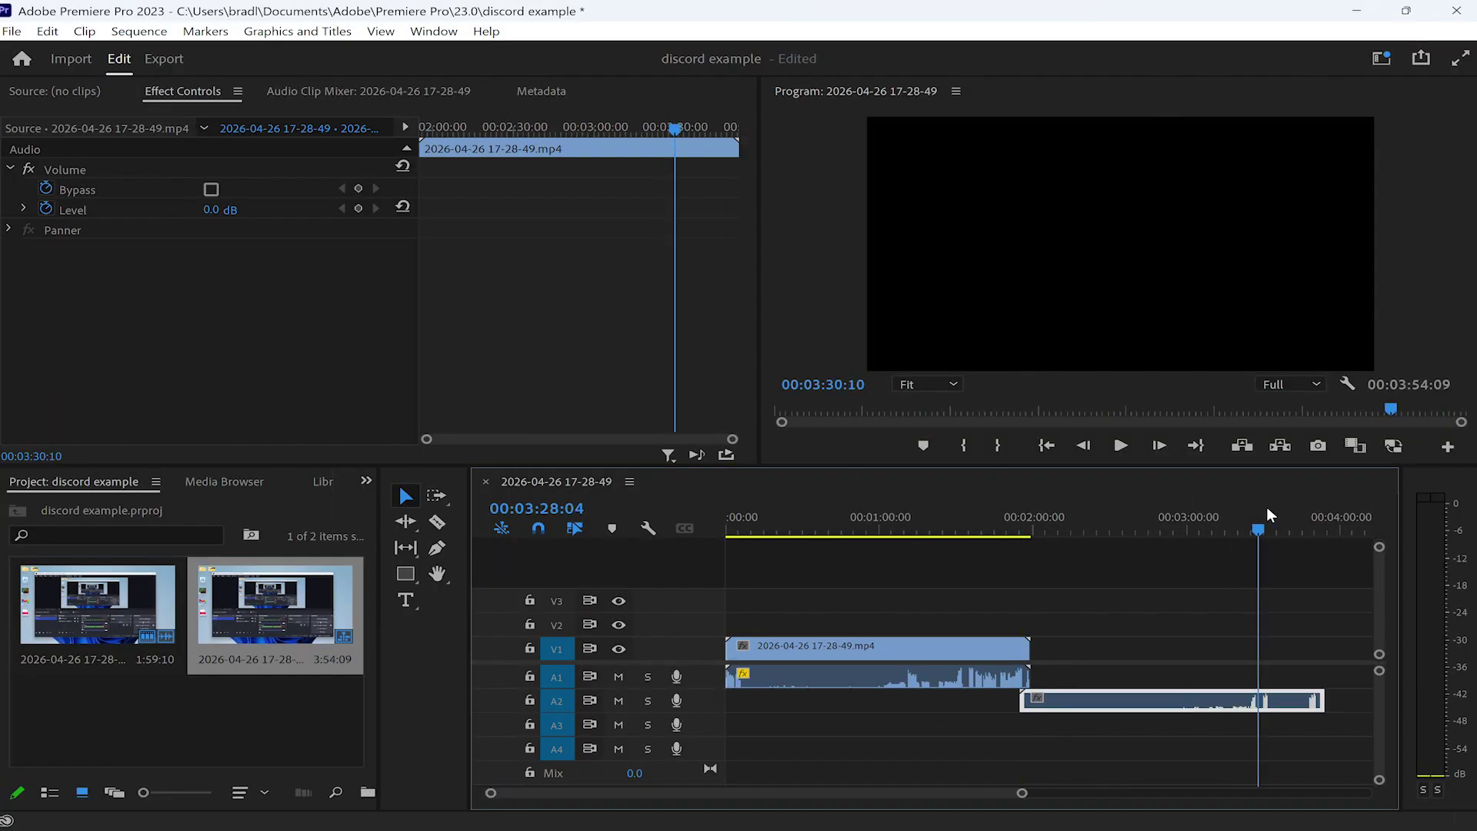
{"action": "key", "text": "="}
{"action": "key", "text": "="}
{"action": "key", "text": "="}
{"action": "left_click", "coordinate": [935, 528]}
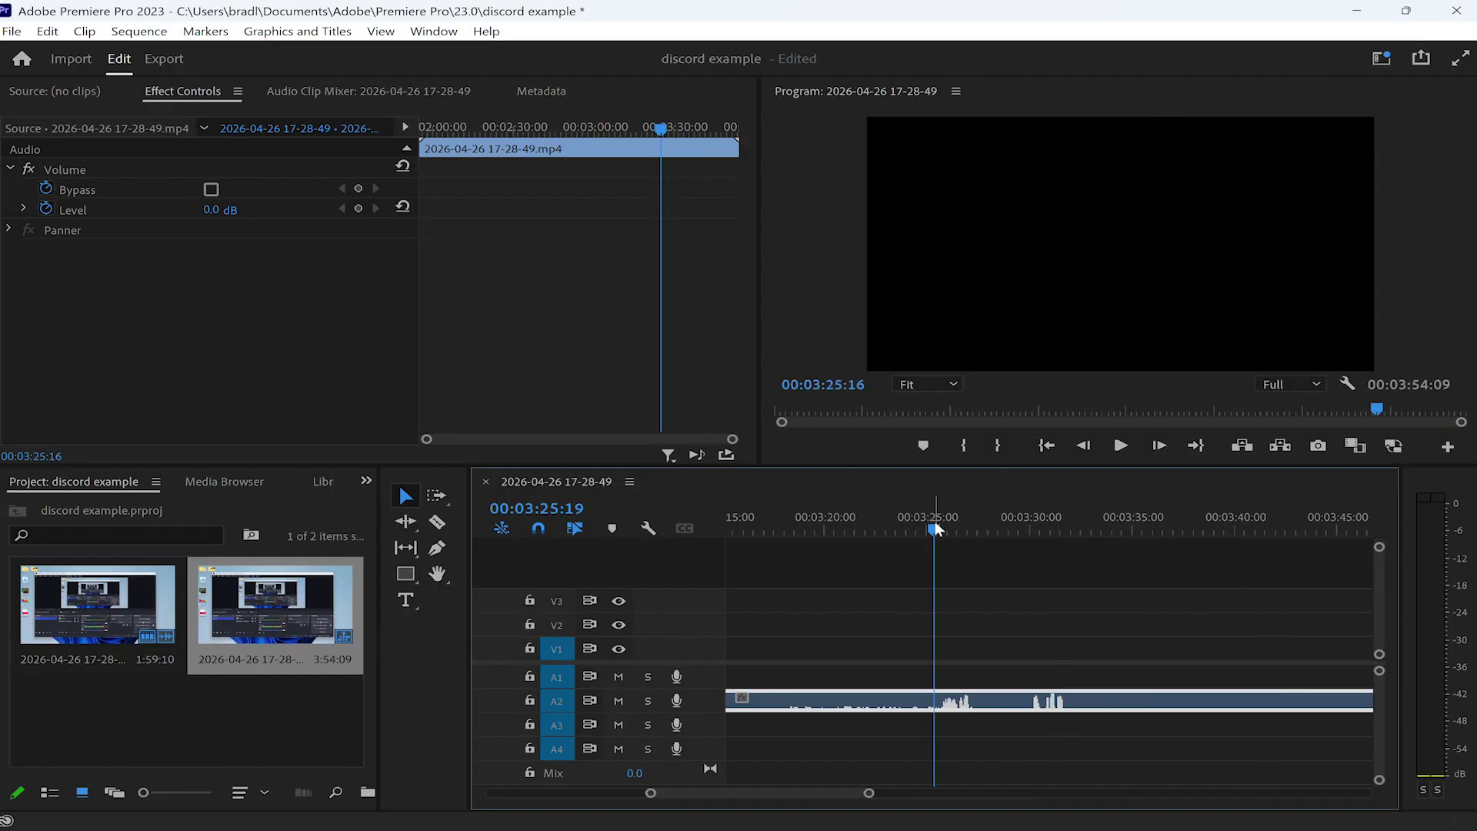
{"action": "left_click_drag", "start_coordinate": [936, 527], "coordinate": [953, 529]}
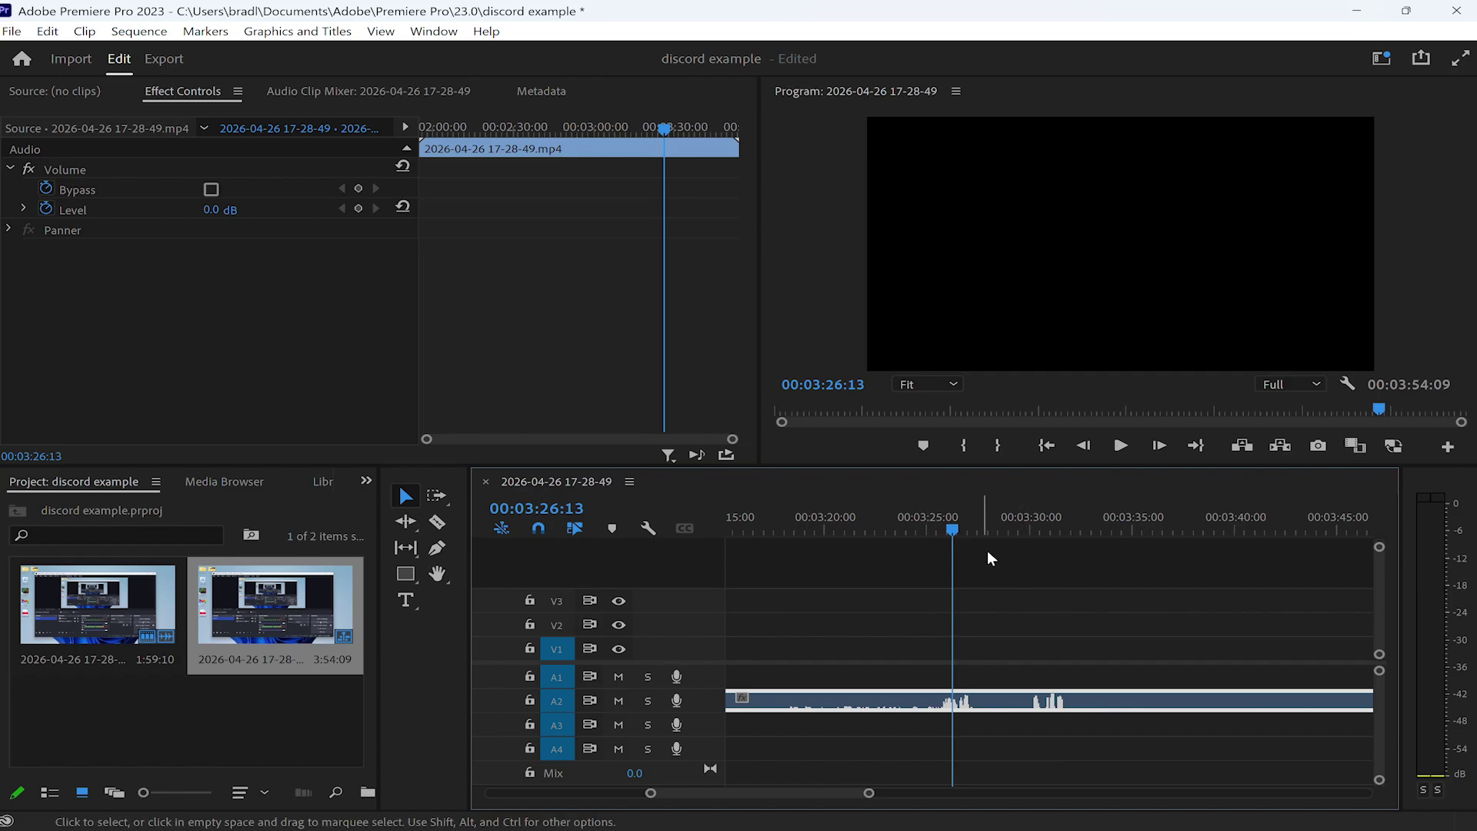
Move the A2 audio clip back to the start of the timeline, beneath the recorded video.
{"action": "left_click", "coordinate": [1002, 630]}
{"action": "key", "text": "-"}
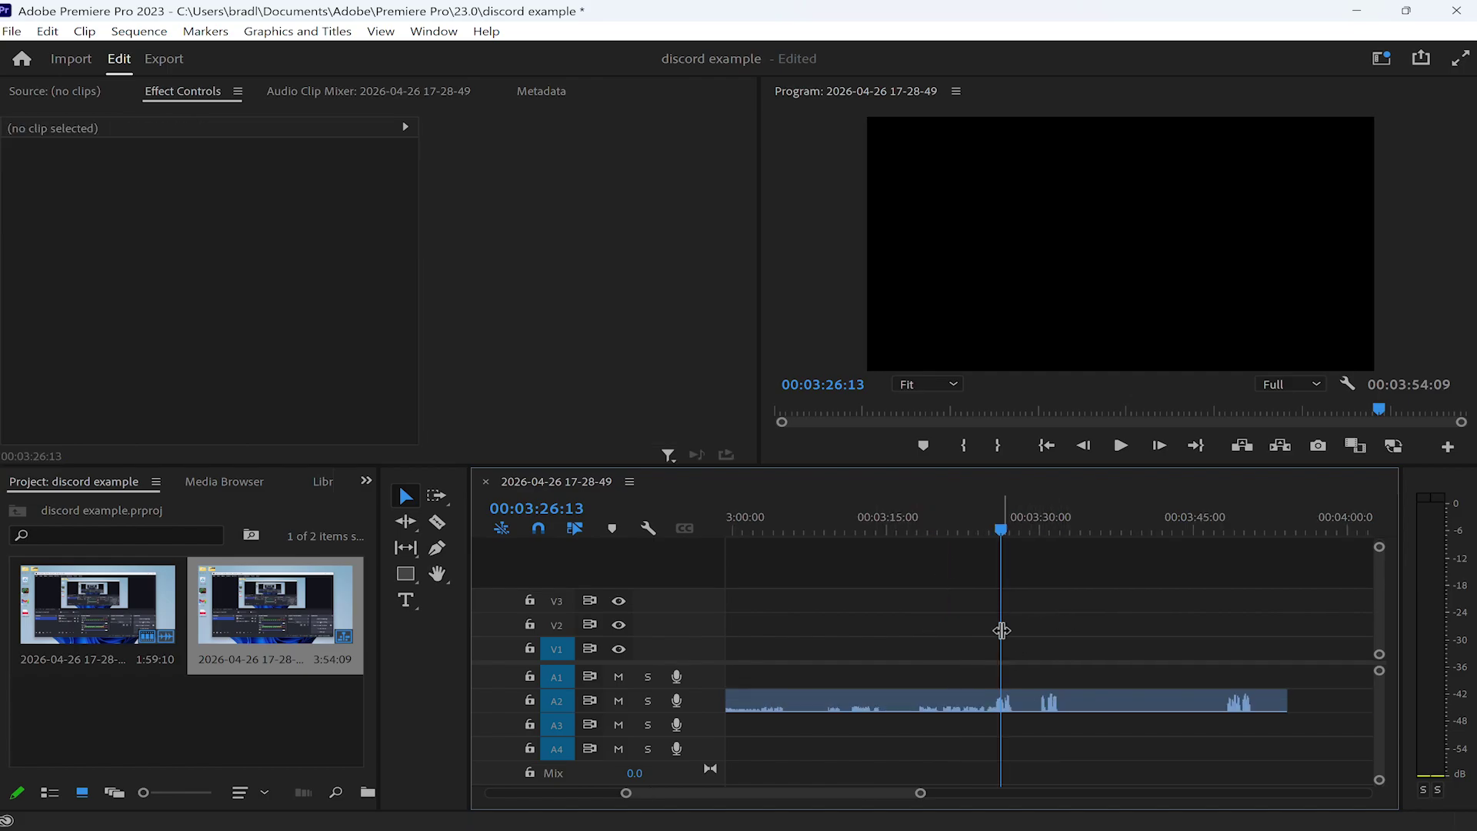
{"action": "key", "text": "-"}
{"action": "key", "text": "-"}
{"action": "key", "text": "-"}
{"action": "key", "text": "-"}
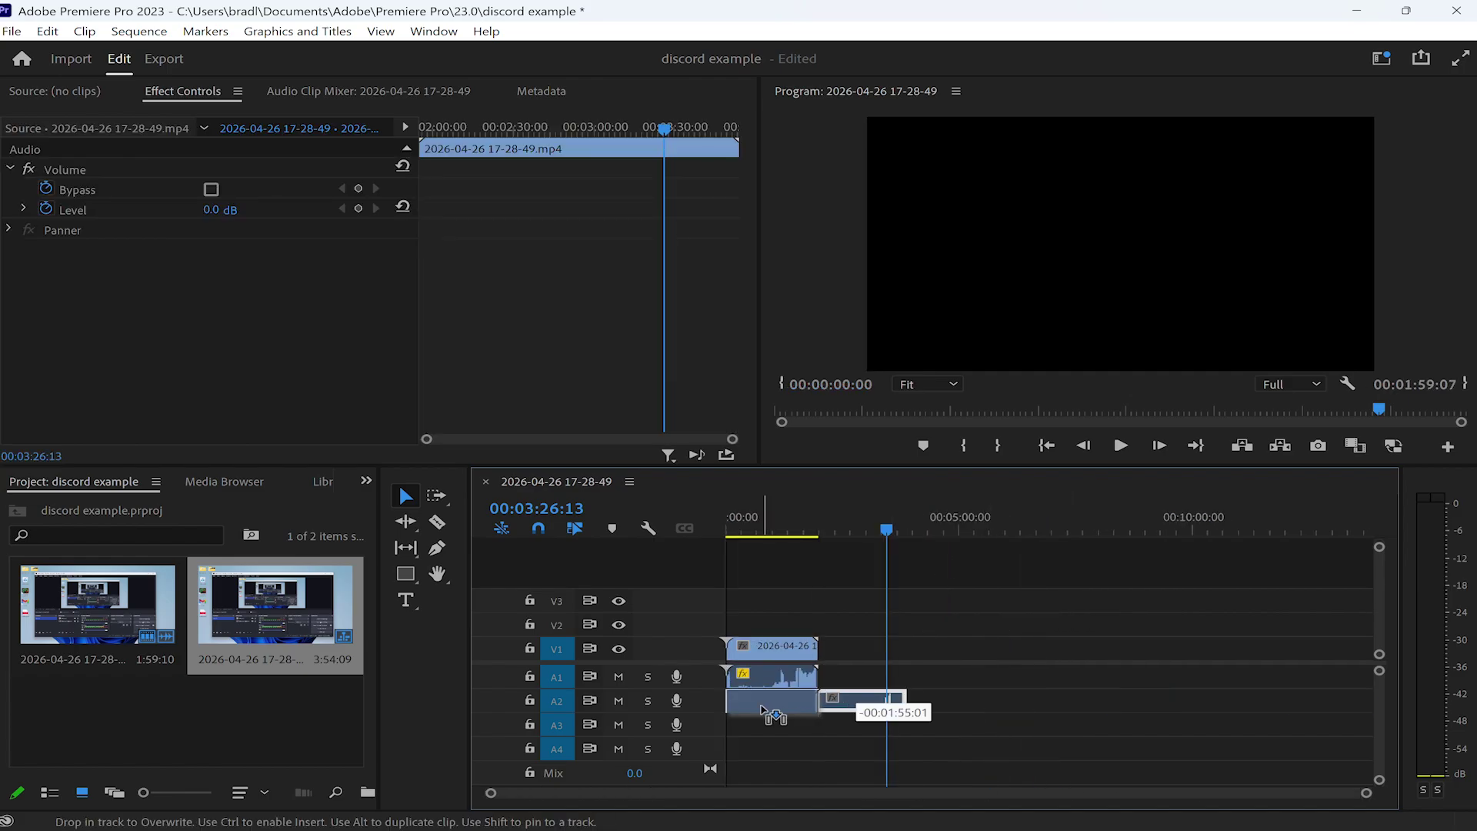